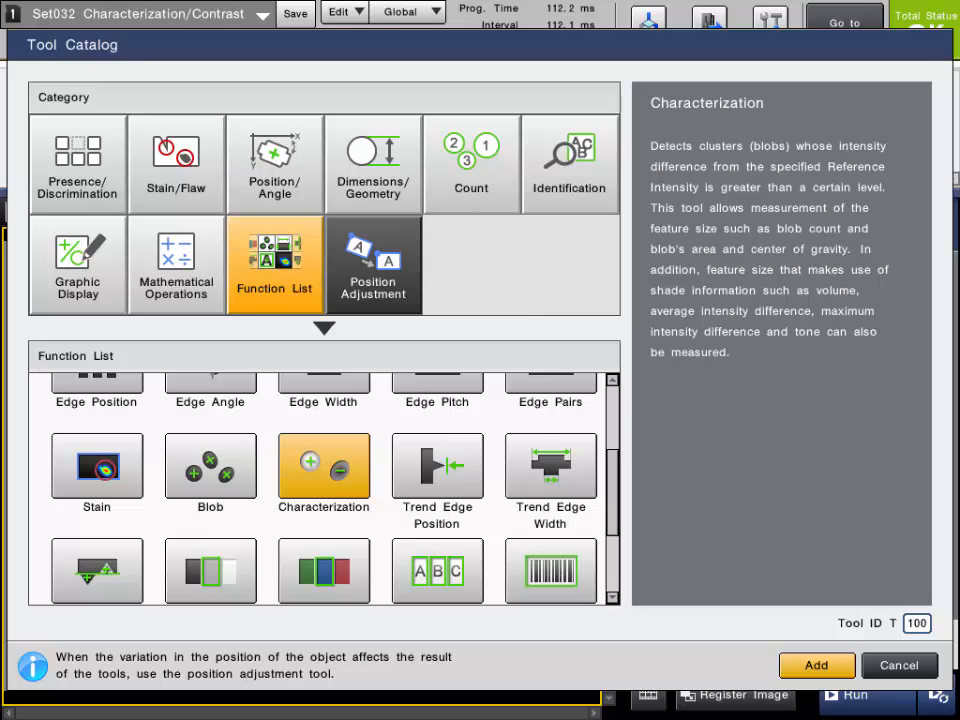
# - Examine the contrast and dark-or-bright cluster tools in the Stain/Flaw, Position/Angle, Count and Dimensions/Geometry categories
pyautogui.moveTo(612, 492); pyautogui.dragTo(612, 491)
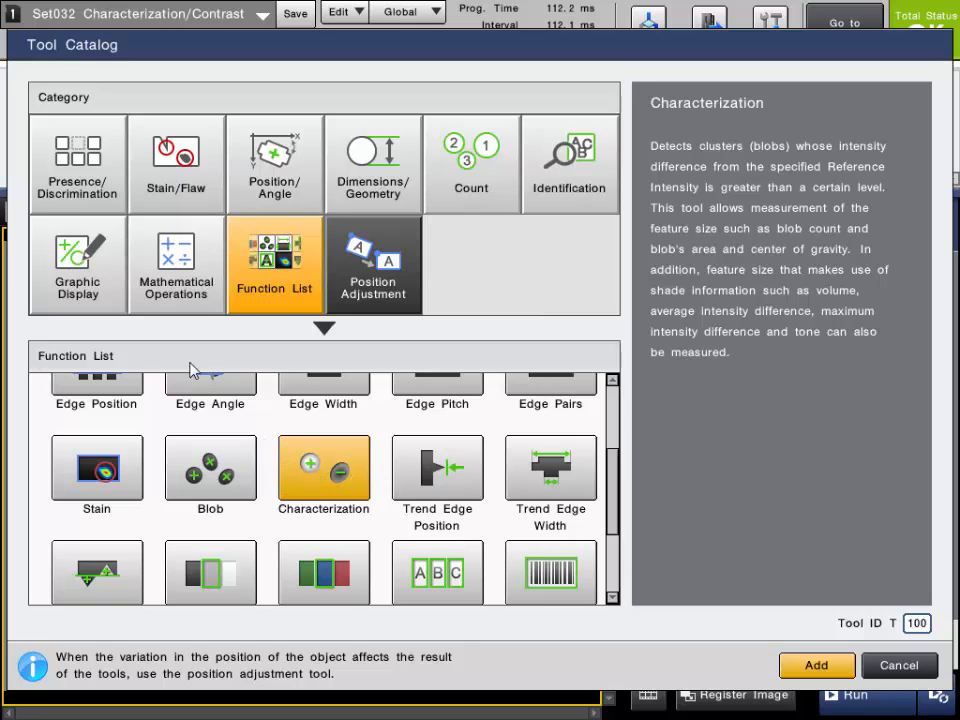
pyautogui.click(176, 190)
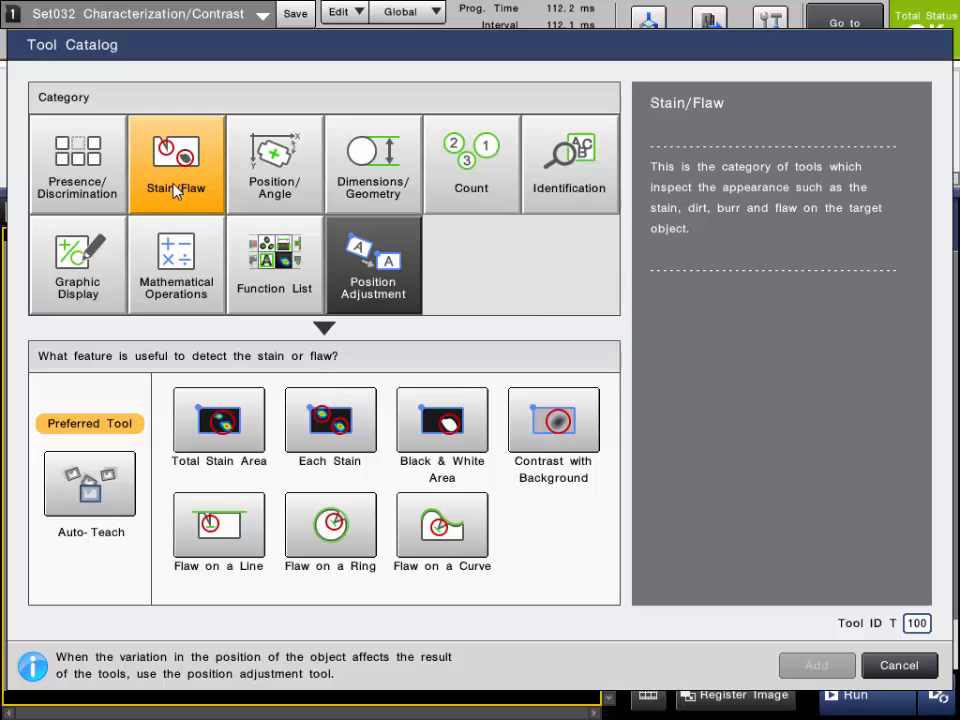
pyautogui.click(540, 440)
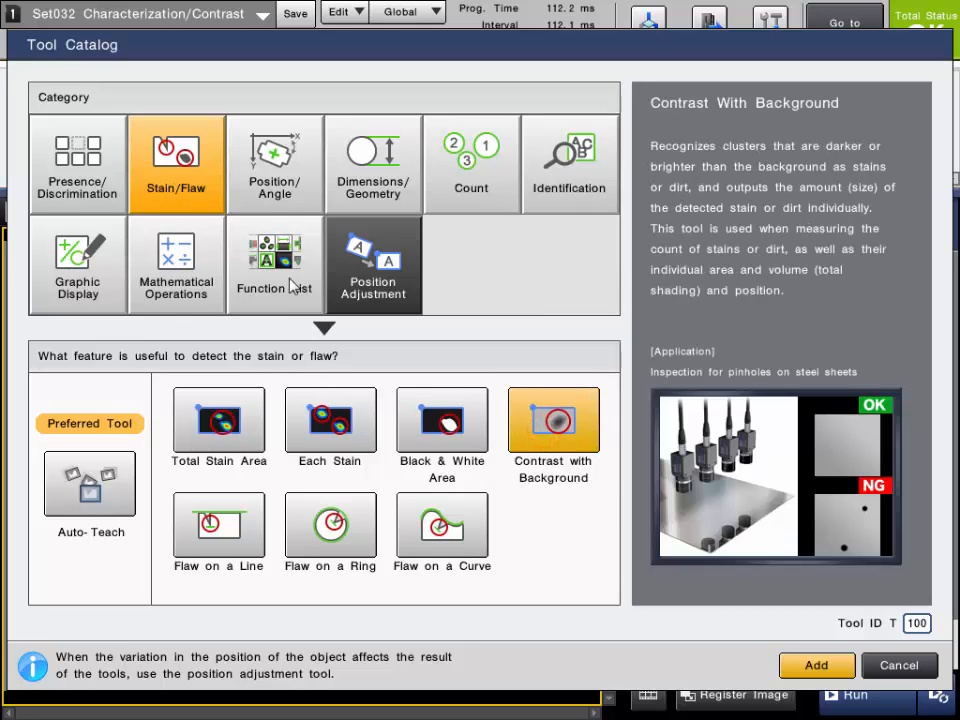
pyautogui.click(272, 168)
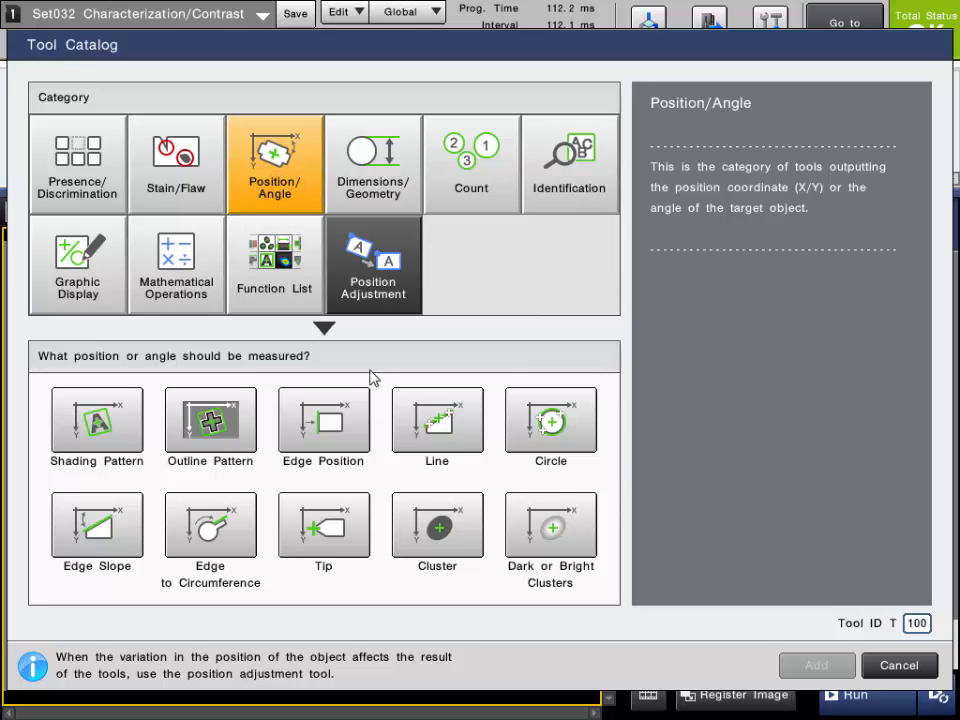
pyautogui.click(548, 585)
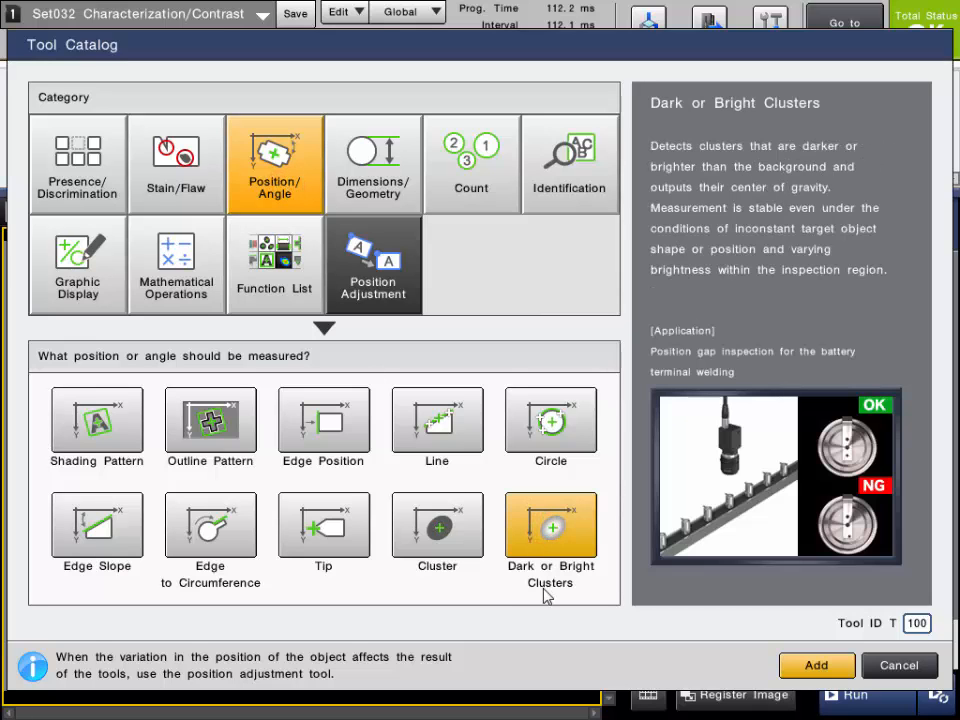
pyautogui.click(467, 190)
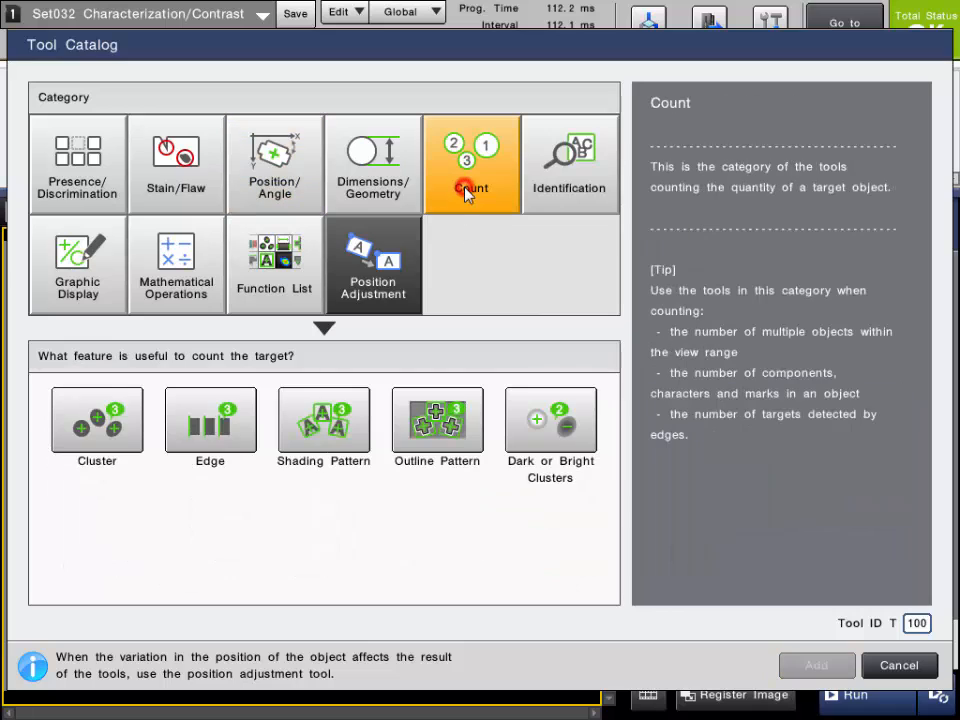
pyautogui.click(541, 447)
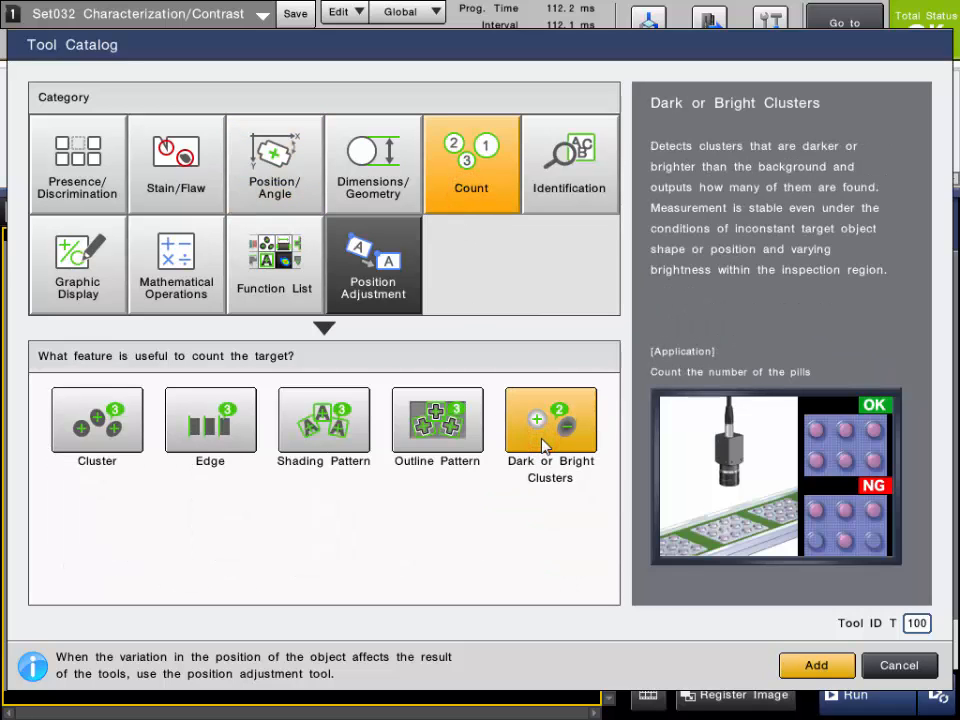
pyautogui.click(394, 180)
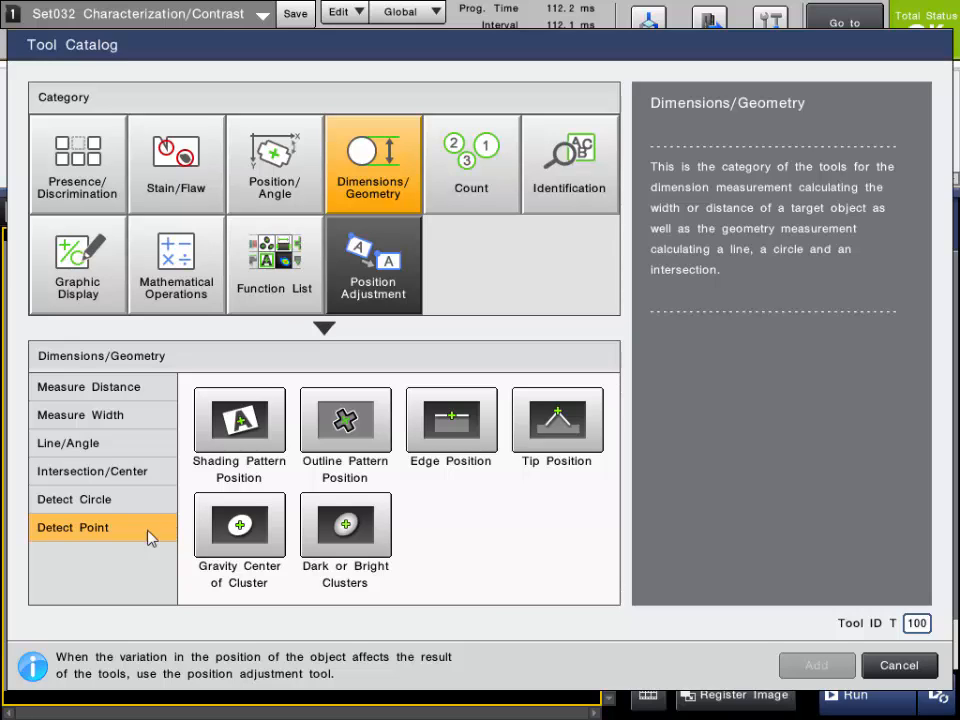
pyautogui.click(116, 535)
pyautogui.click(352, 528)
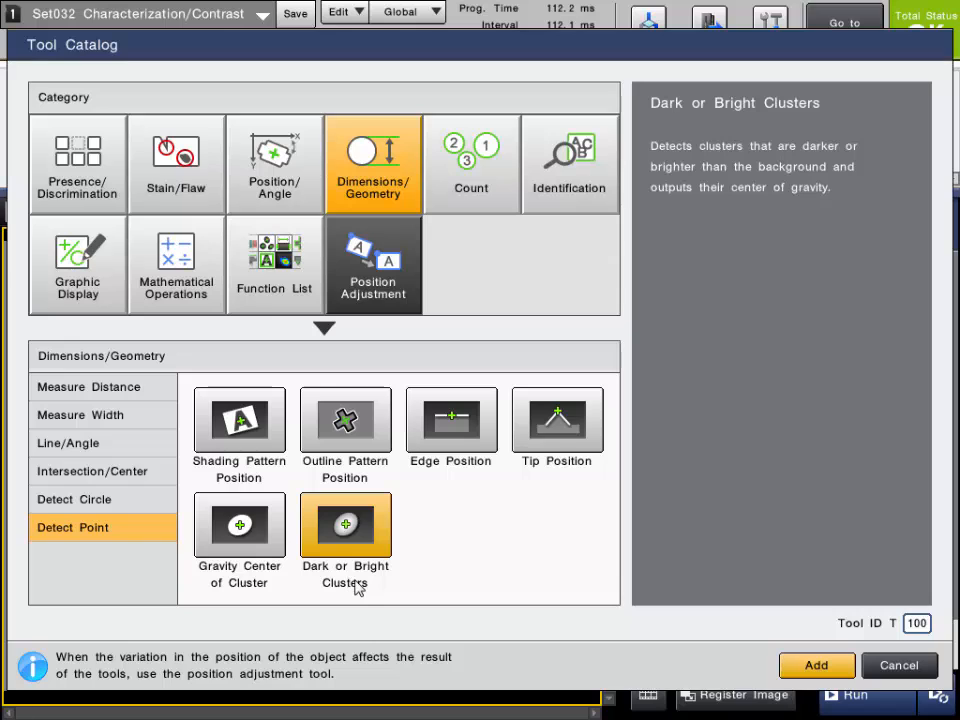
pyautogui.click(193, 187)
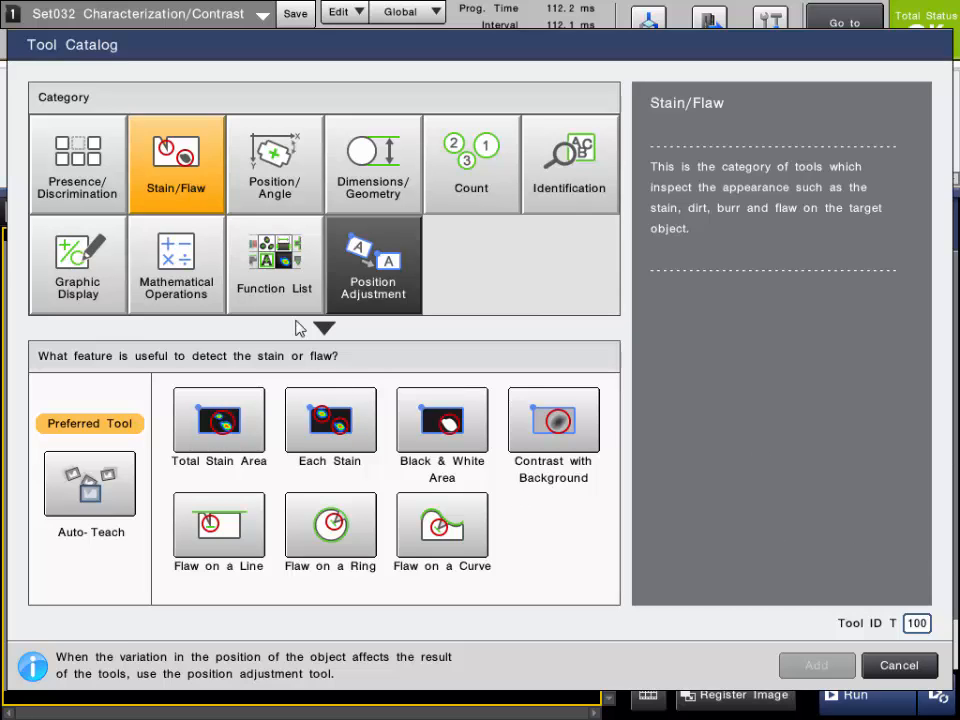
# - Add the Characterization tool from the function list and register the image of gray squares as its reference
pyautogui.click(279, 281)
pyautogui.moveTo(618, 452); pyautogui.dragTo(605, 514)
pyautogui.click(356, 491)
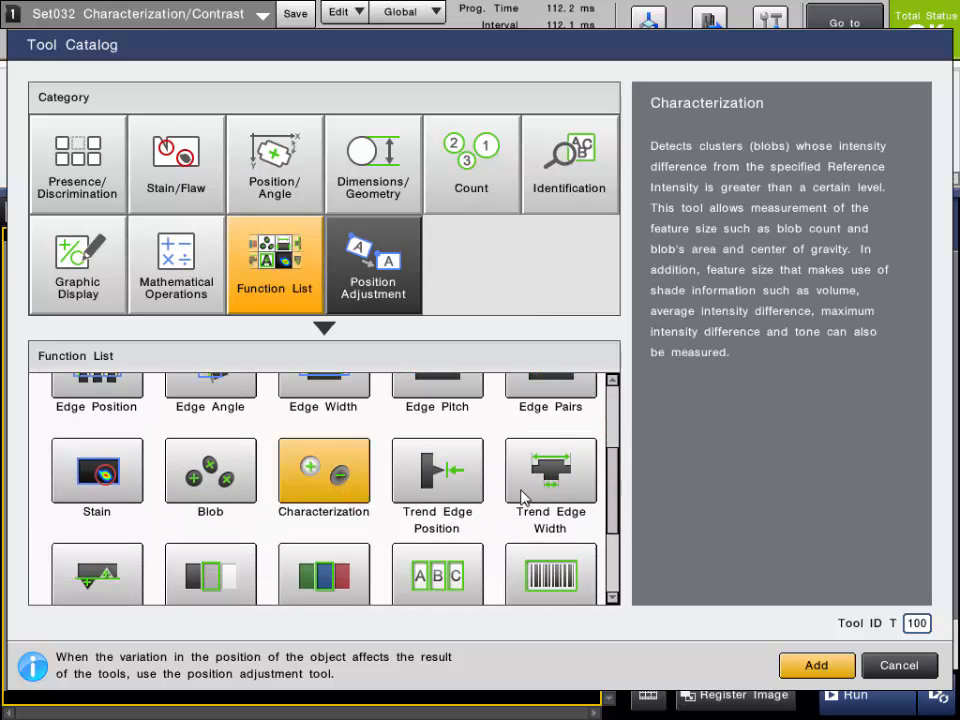
pyautogui.click(810, 663)
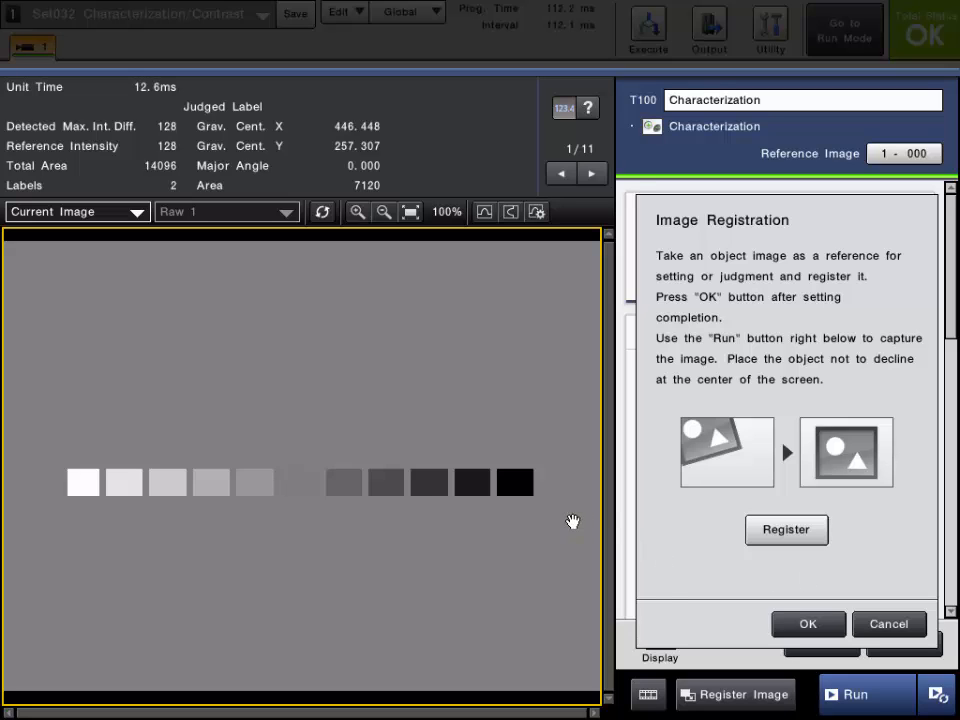
pyautogui.click(777, 534)
pyautogui.click(818, 622)
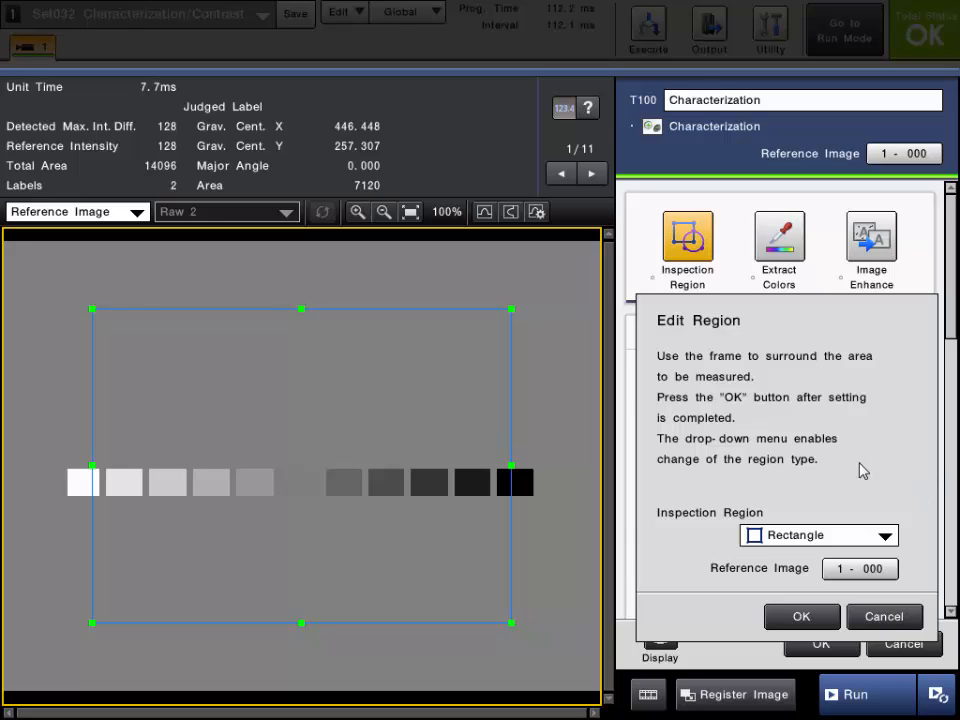
# - Enlarge the rectangular inspection region to cover nearly the whole image, enclosing all the gray squares
pyautogui.click(836, 535)
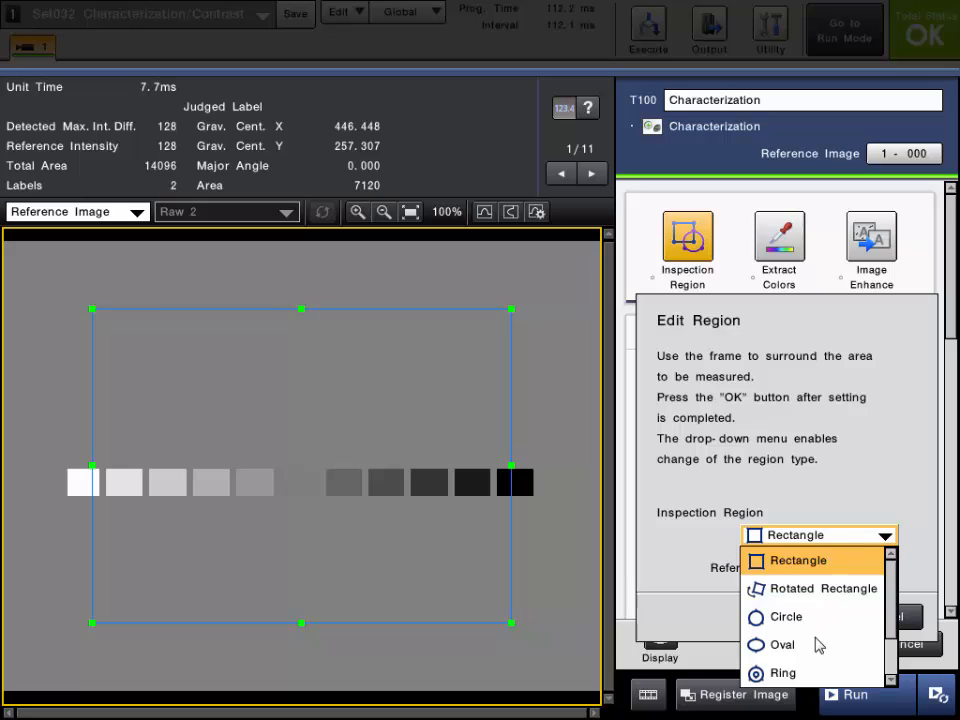
pyautogui.click(703, 568)
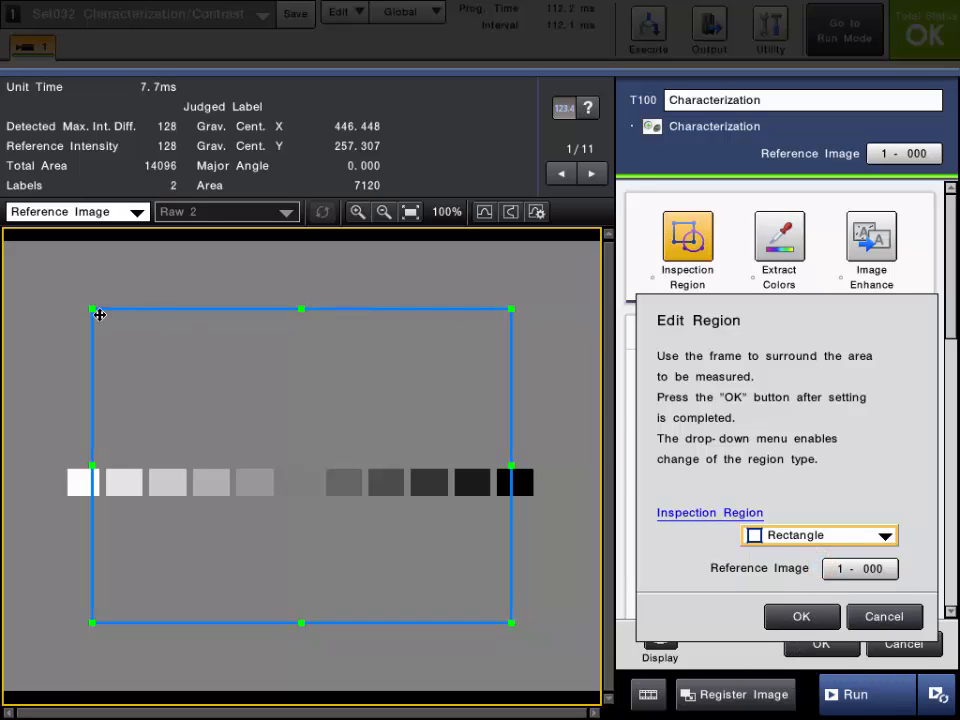
pyautogui.moveTo(92, 308); pyautogui.dragTo(9, 246)
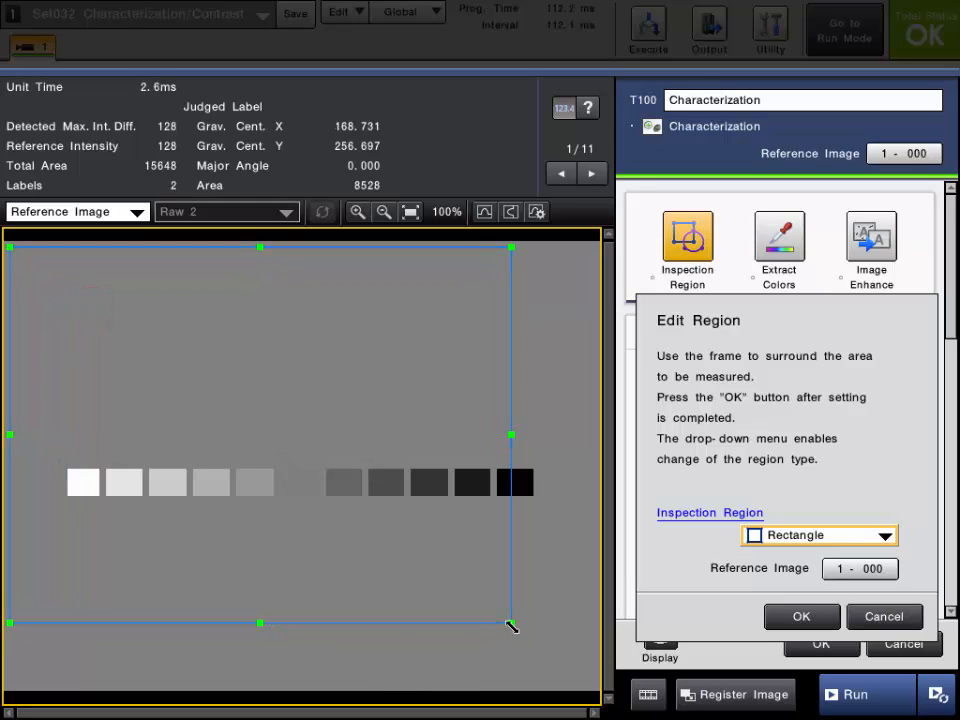
pyautogui.moveTo(511, 621); pyautogui.dragTo(593, 686)
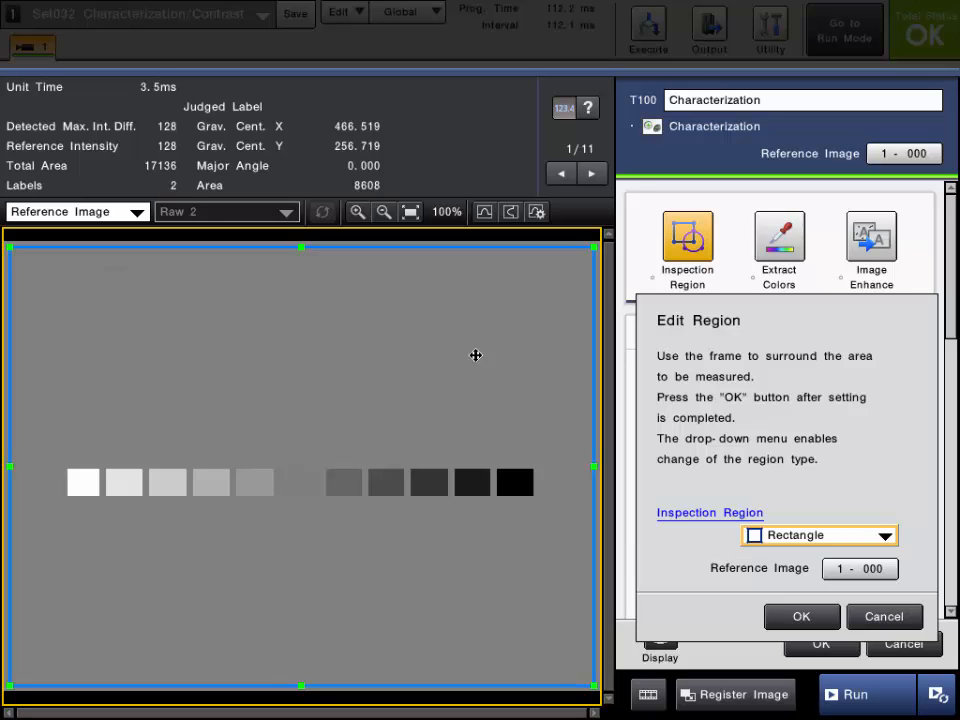
pyautogui.click(788, 617)
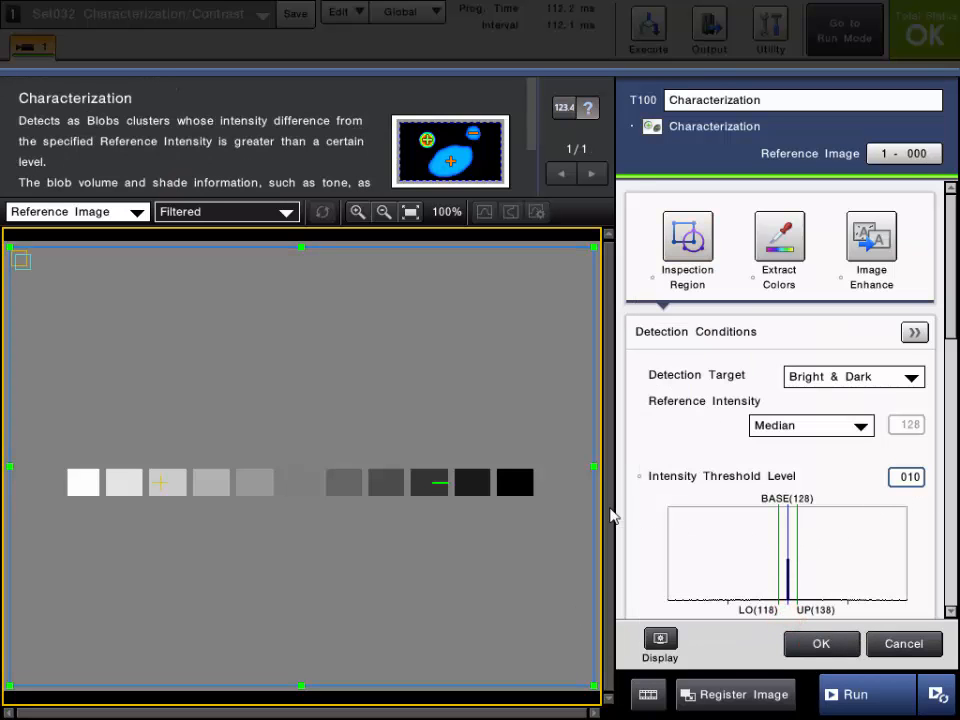
# - Compare the Contrast and Filtered views of the reference image, ending on the Filtered view
pyautogui.click(265, 214)
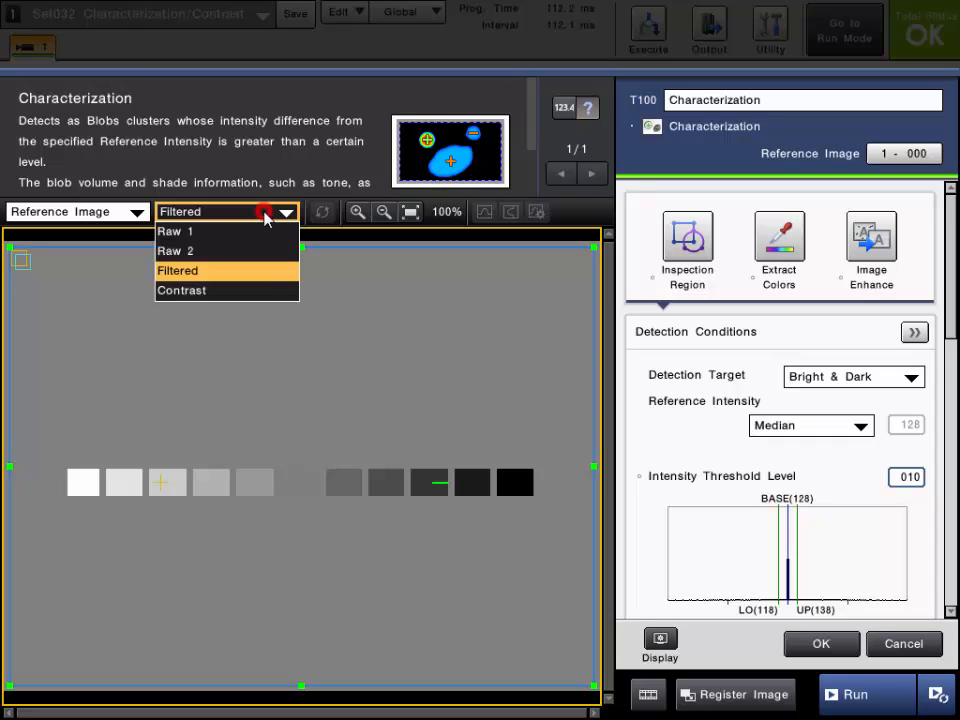
pyautogui.click(232, 292)
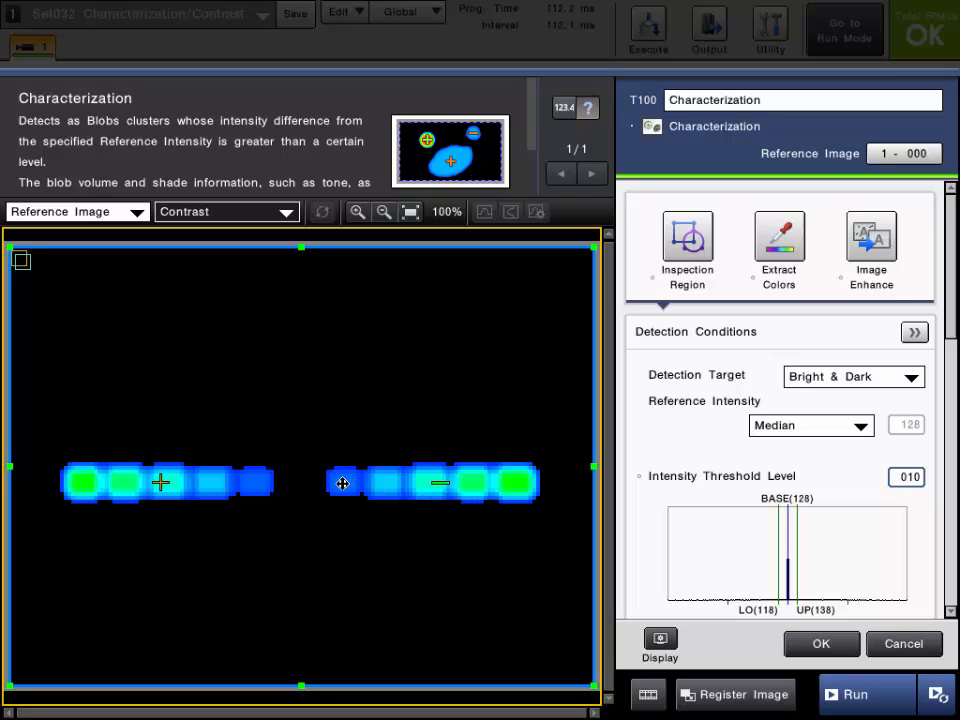
pyautogui.click(285, 213)
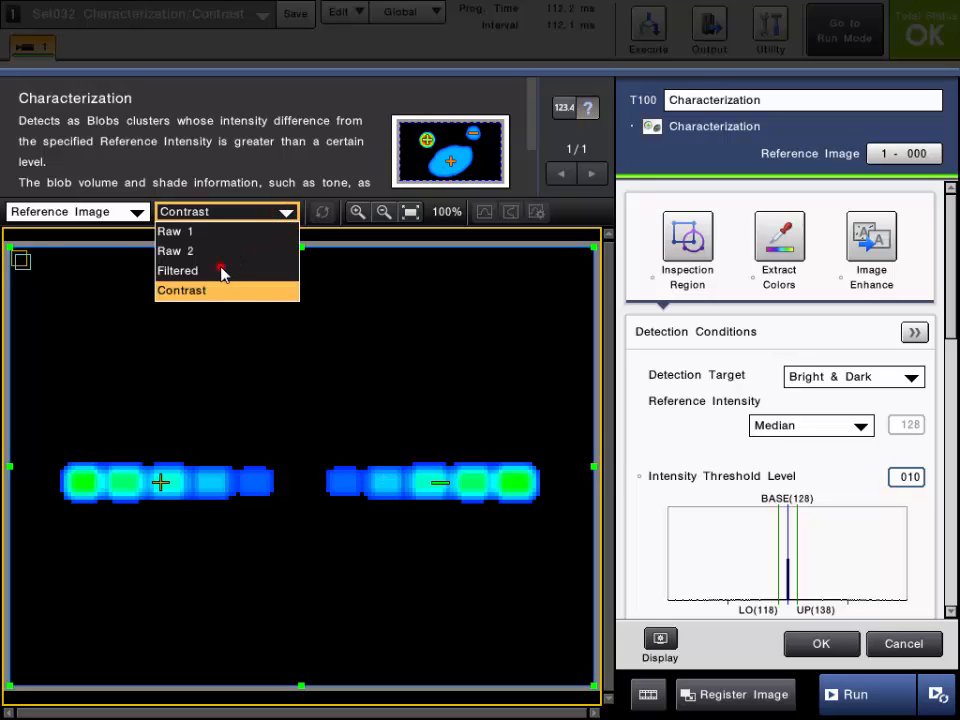
pyautogui.click(222, 272)
pyautogui.click(231, 213)
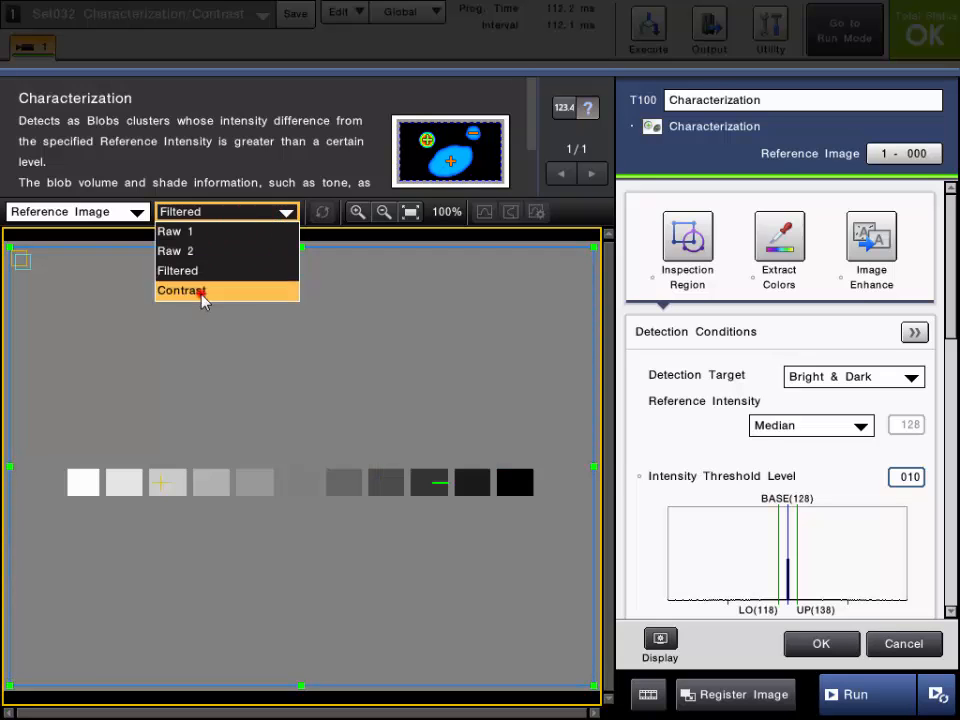
pyautogui.click(200, 291)
pyautogui.click(229, 211)
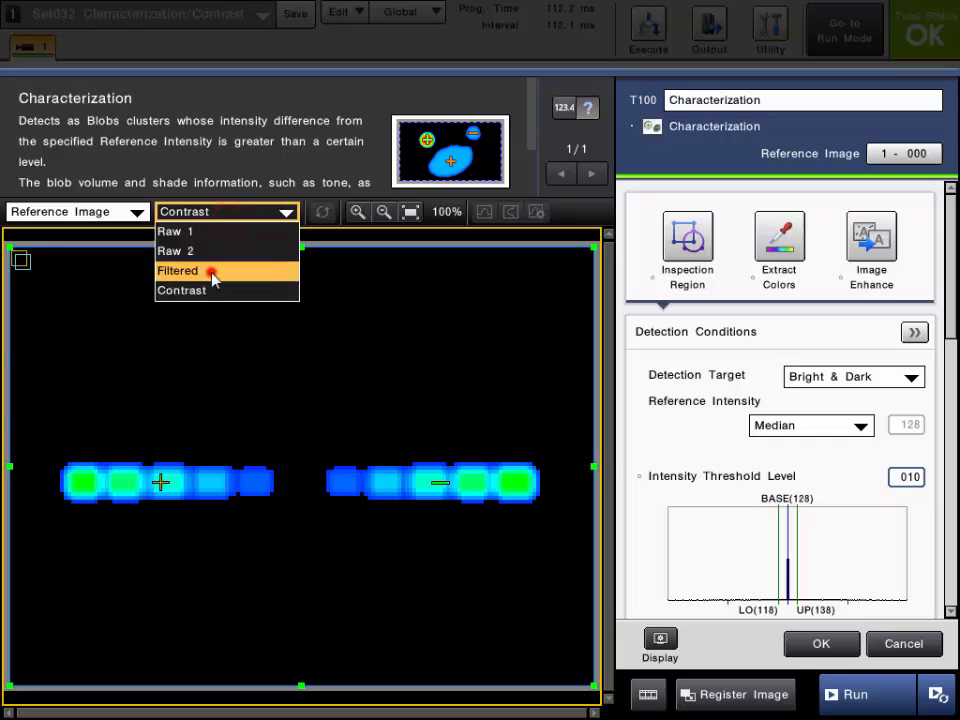
pyautogui.click(212, 274)
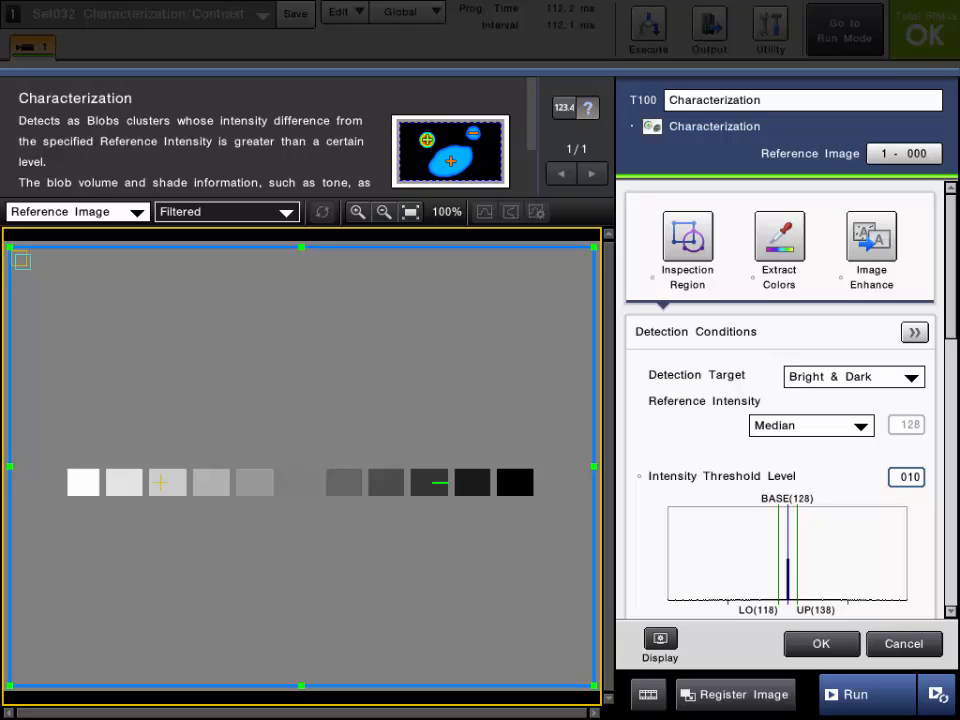
# - Read the Reference Intensity help and try its Average and Mode options
pyautogui.click(689, 401)
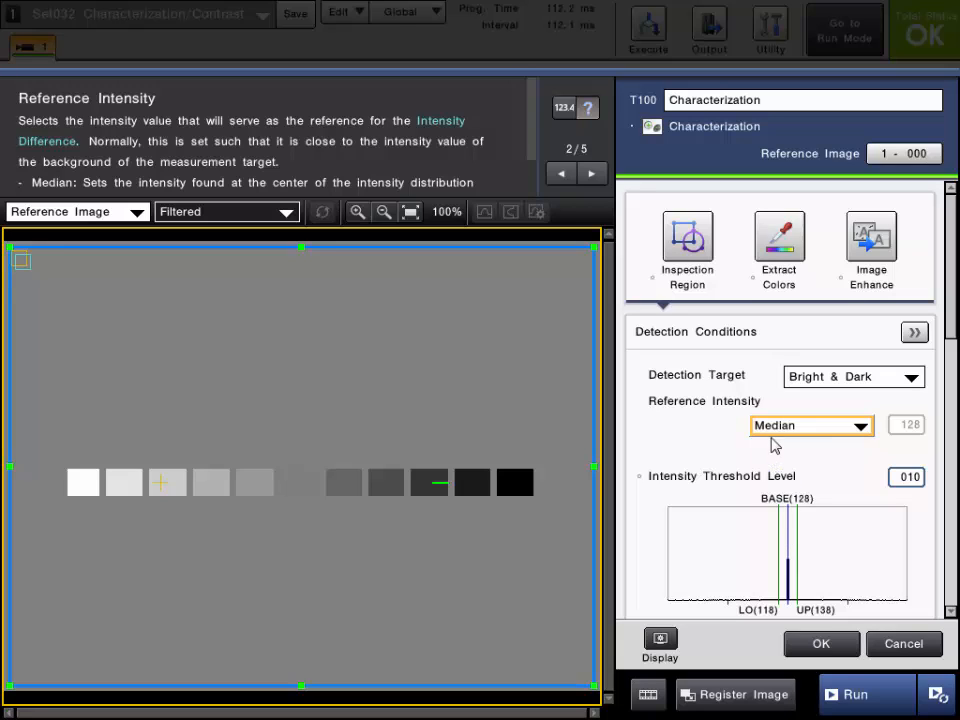
pyautogui.click(810, 426)
pyautogui.click(810, 426)
pyautogui.click(786, 426)
pyautogui.click(787, 450)
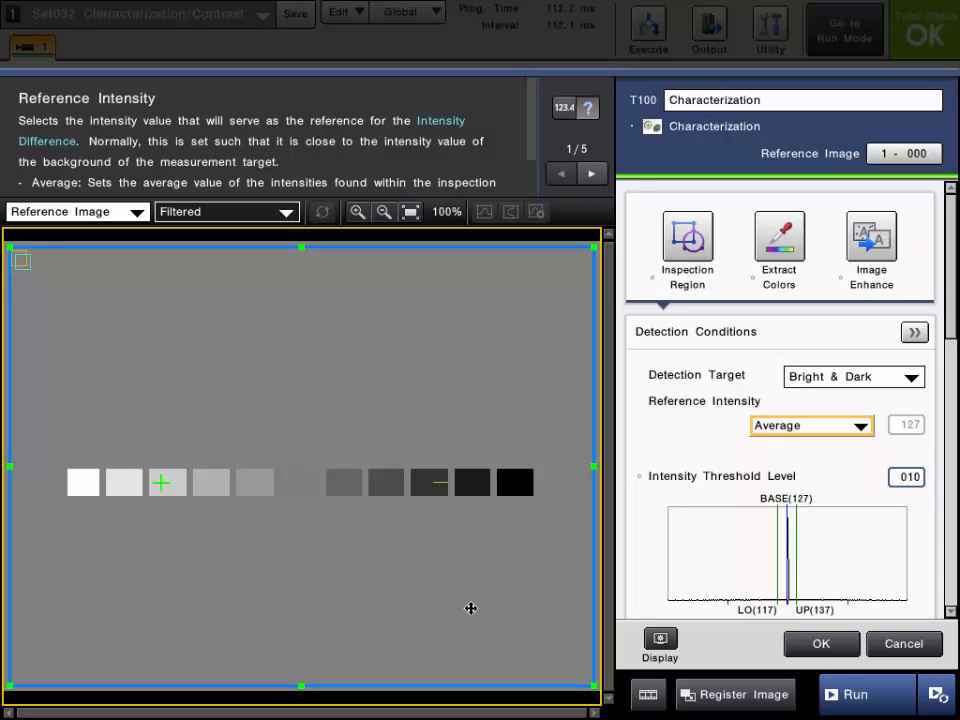
pyautogui.click(862, 426)
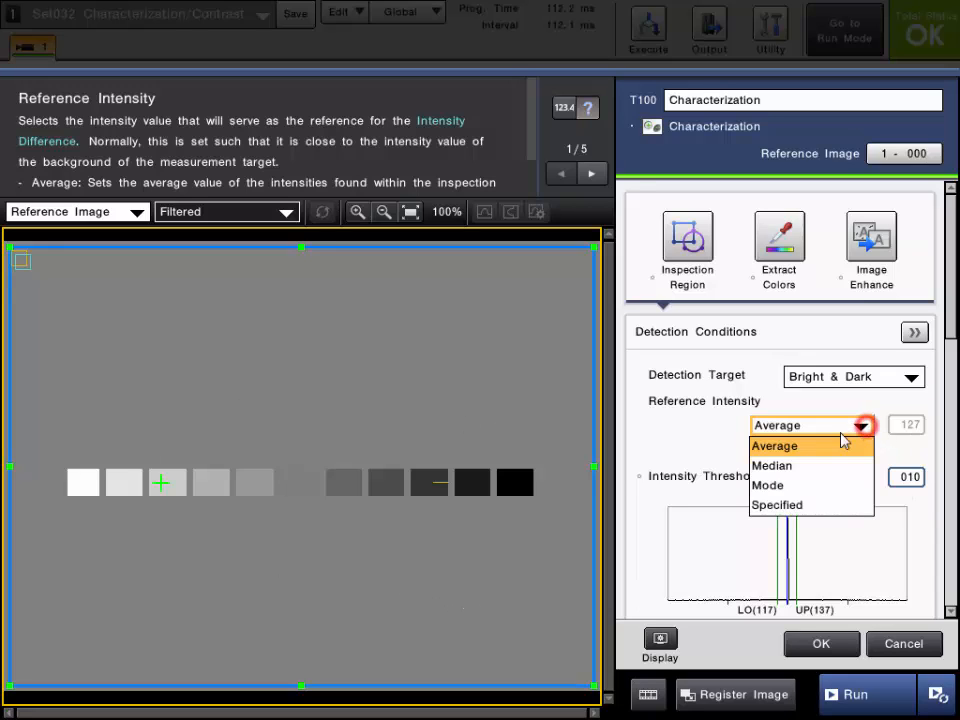
pyautogui.click(795, 487)
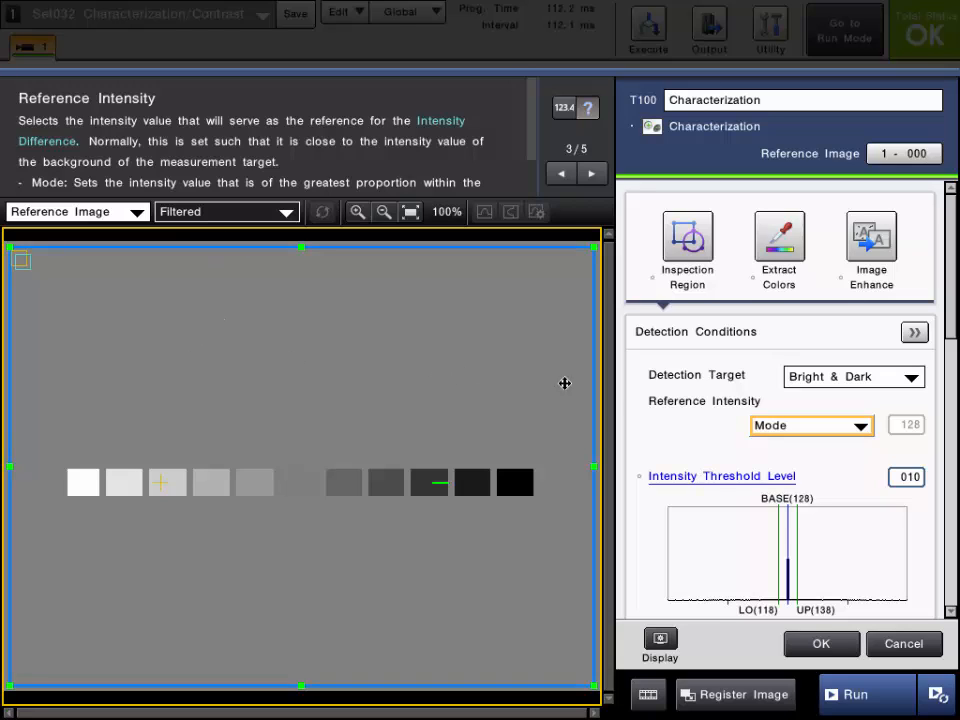
# - Try the Specified option for Reference Intensity and inspect its value entry, then restore Median
pyautogui.click(797, 425)
pyautogui.click(790, 505)
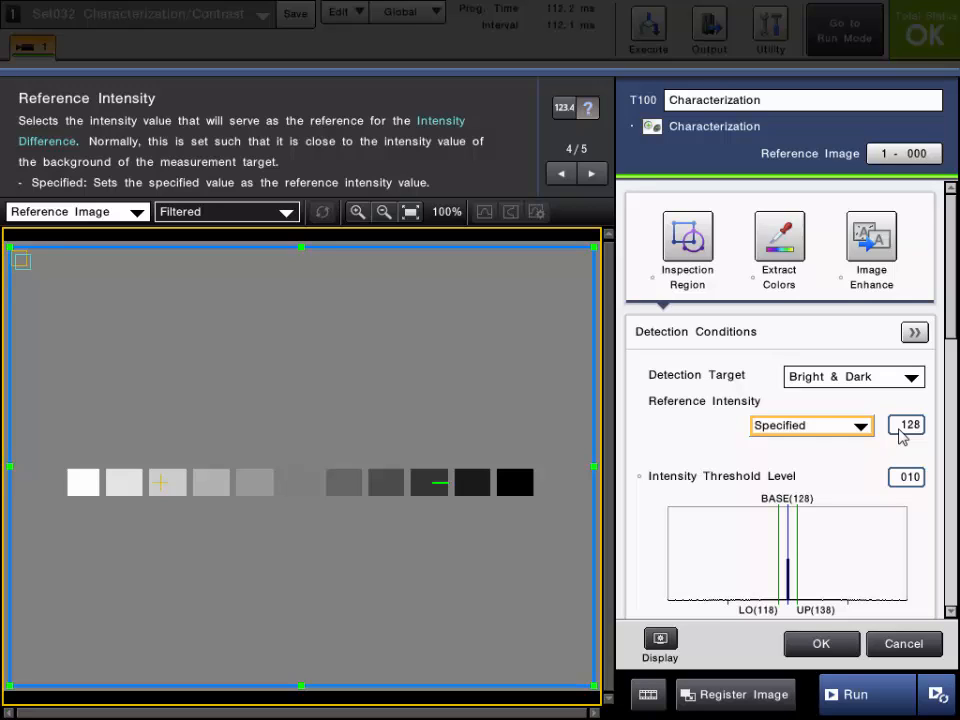
pyautogui.click(905, 425)
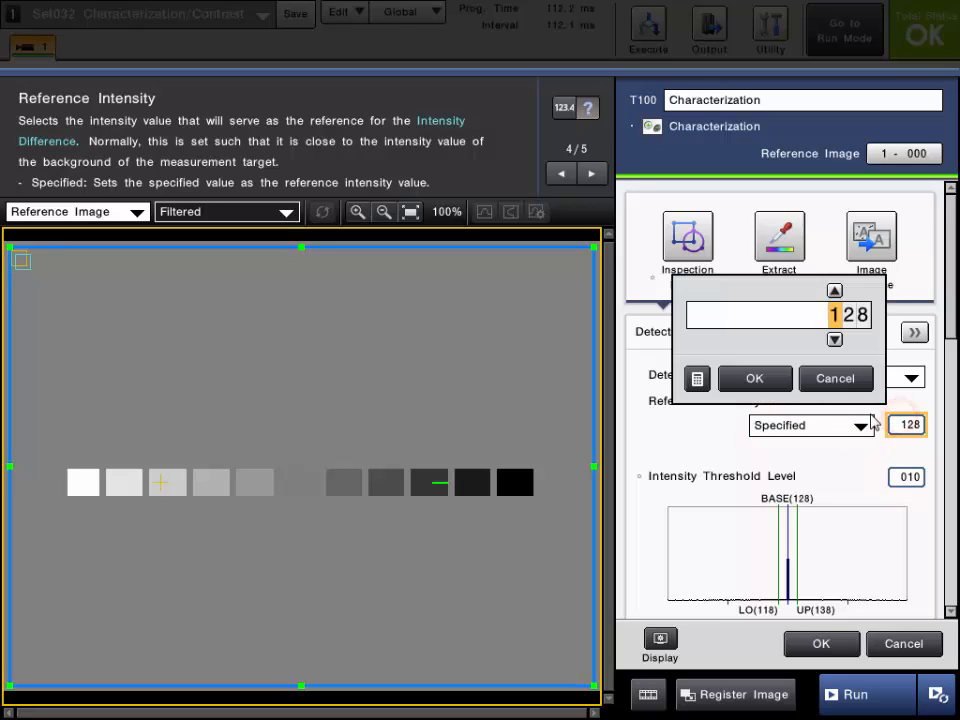
pyautogui.click(836, 378)
pyautogui.click(831, 425)
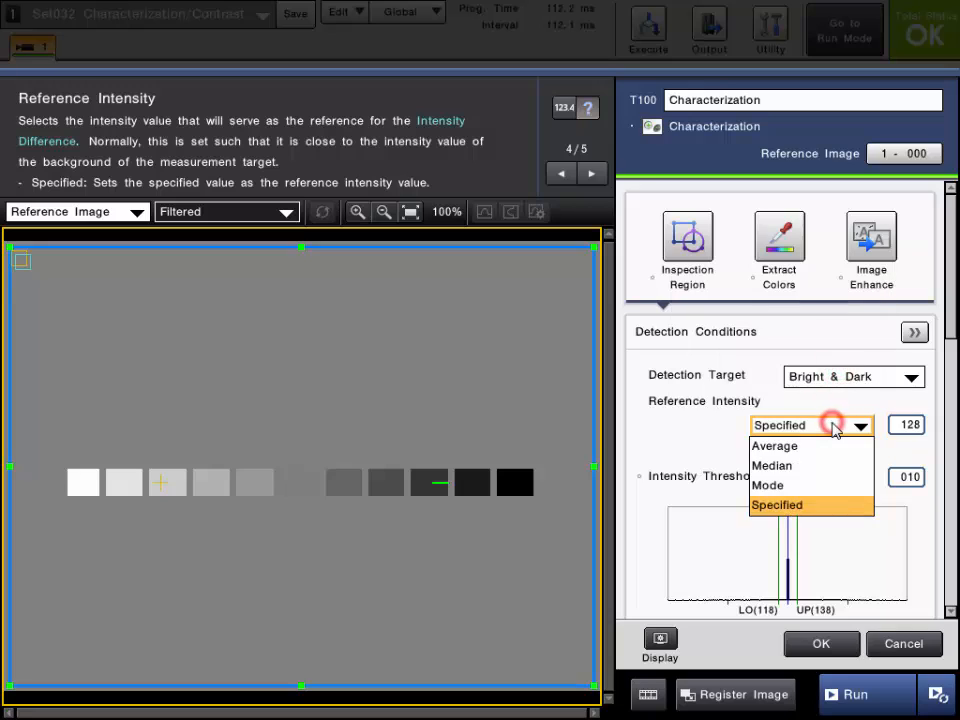
pyautogui.click(797, 464)
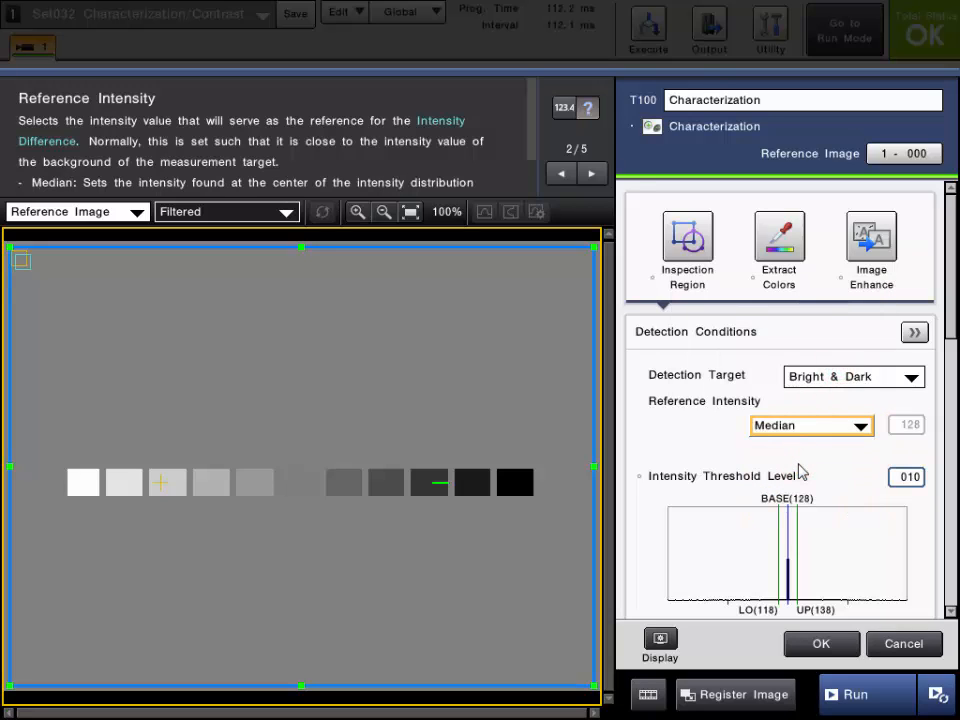
# - Read the Detection Target help and check the bright and dark blobs in the Contrast view before returning to Filtered
pyautogui.click(720, 377)
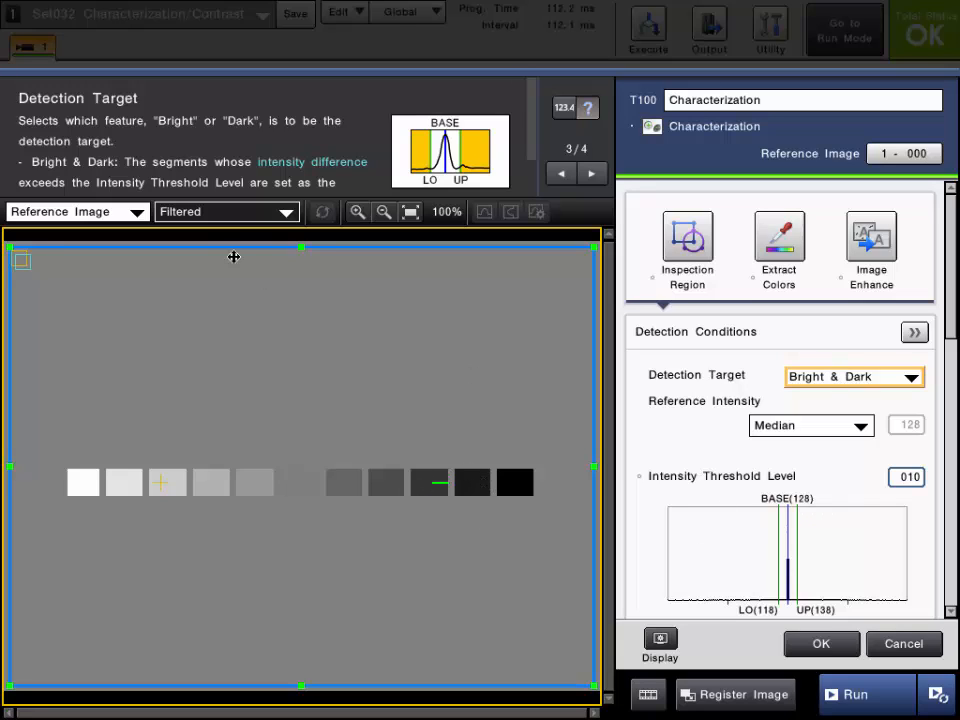
pyautogui.click(240, 213)
pyautogui.click(181, 290)
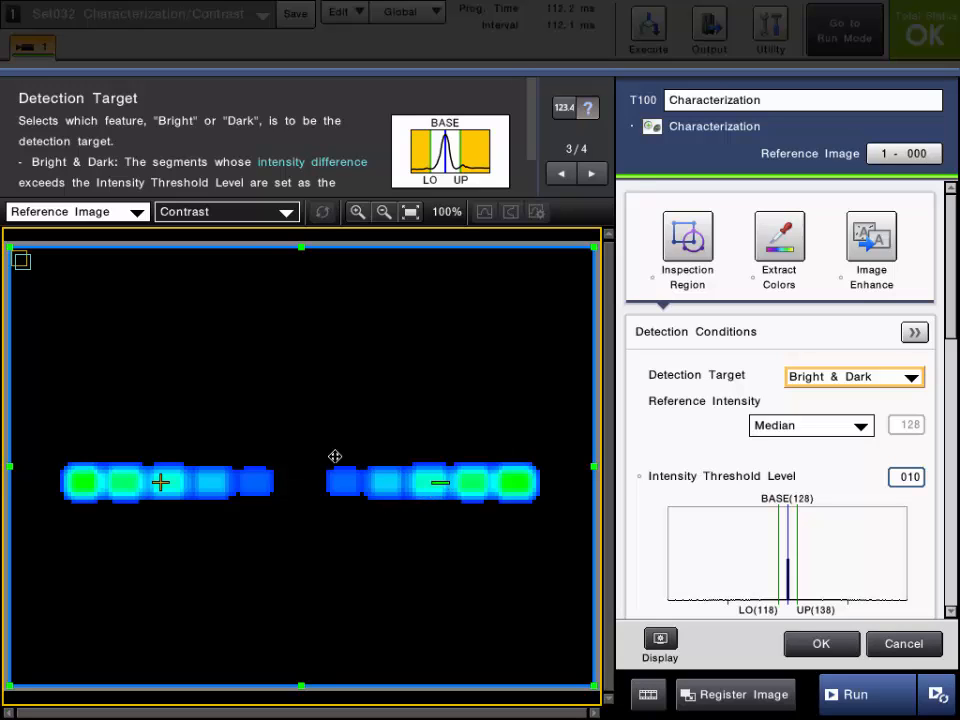
pyautogui.click(249, 211)
pyautogui.click(216, 271)
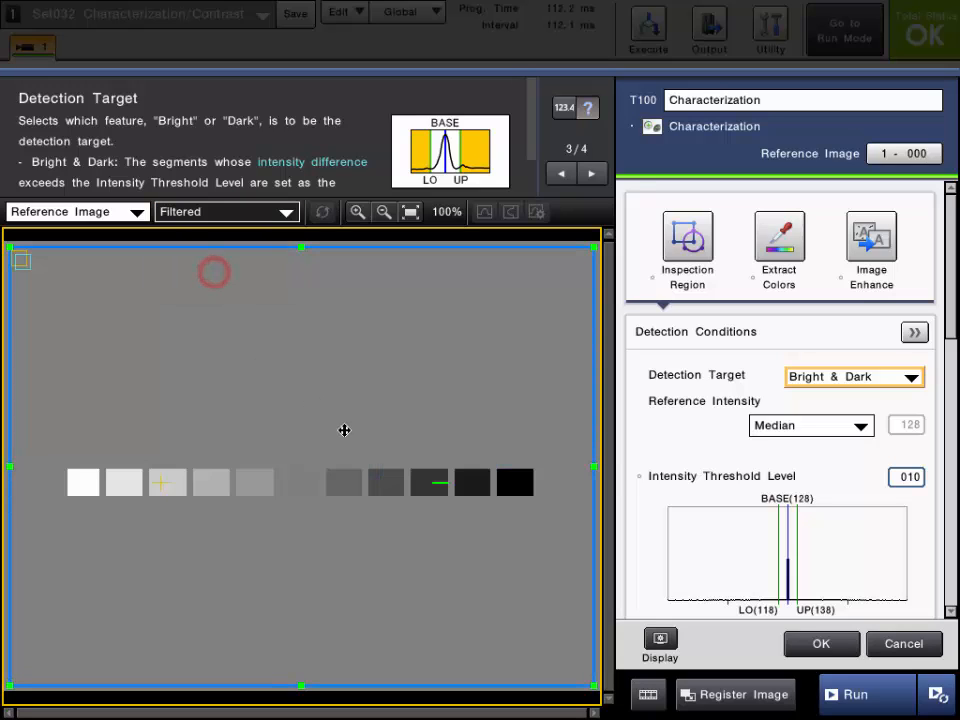
# - Try the Bright, Dark and Individual options for Detection Target and restore Bright & Dark
pyautogui.click(808, 377)
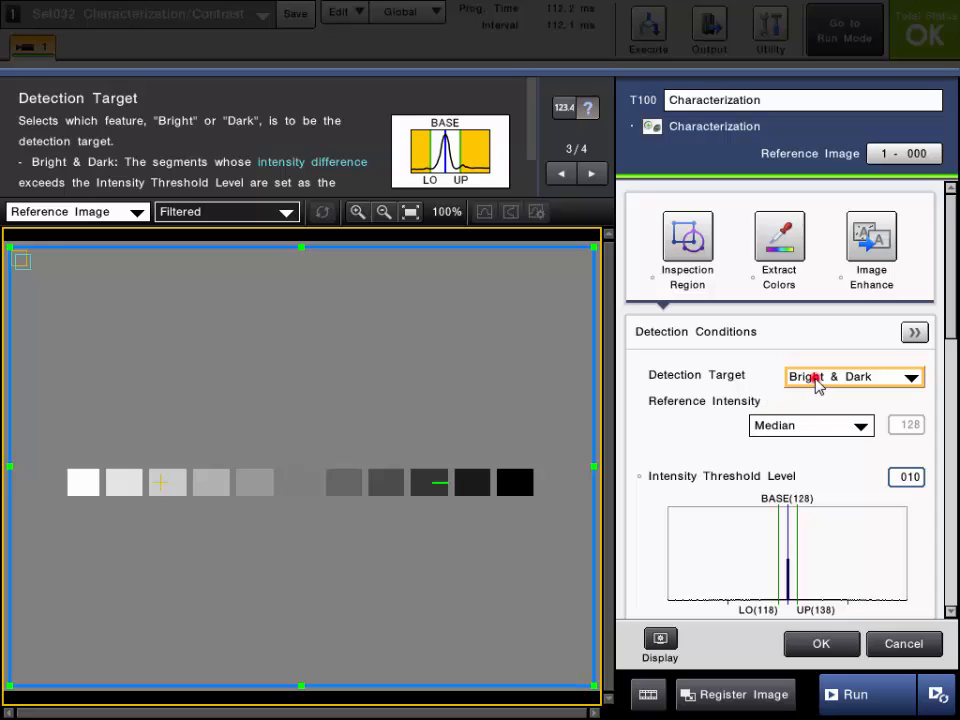
pyautogui.click(816, 397)
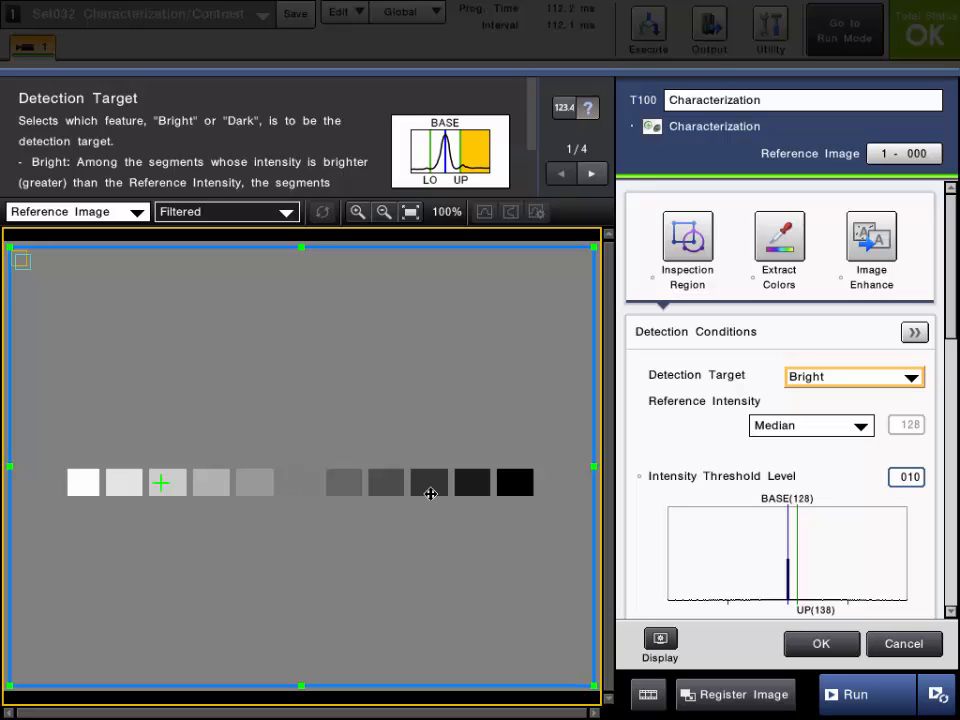
pyautogui.click(808, 372)
pyautogui.click(818, 418)
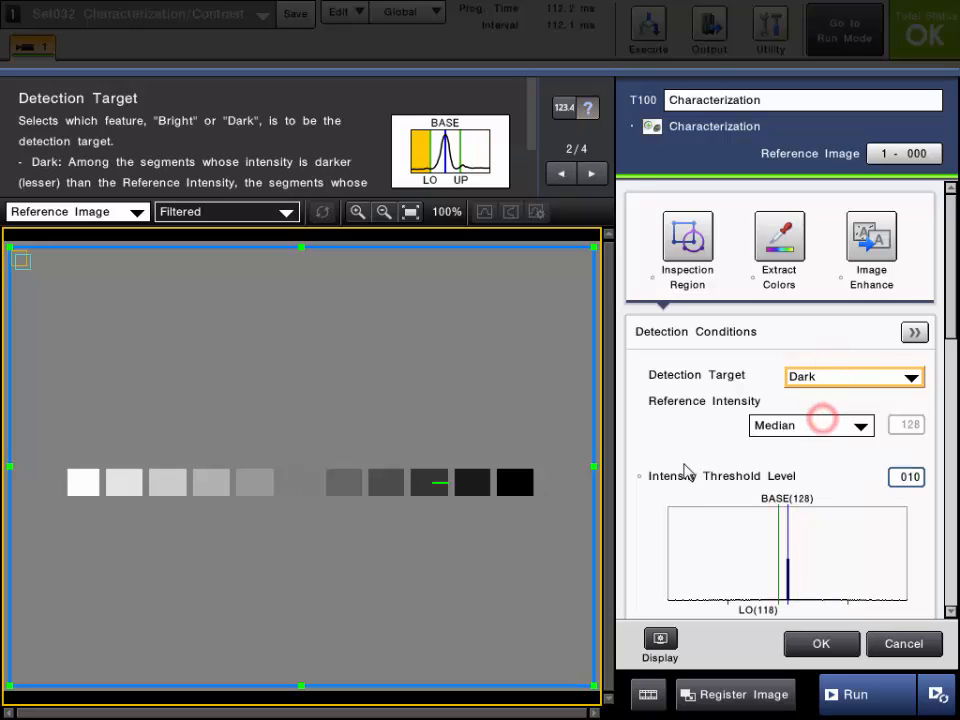
pyautogui.click(836, 377)
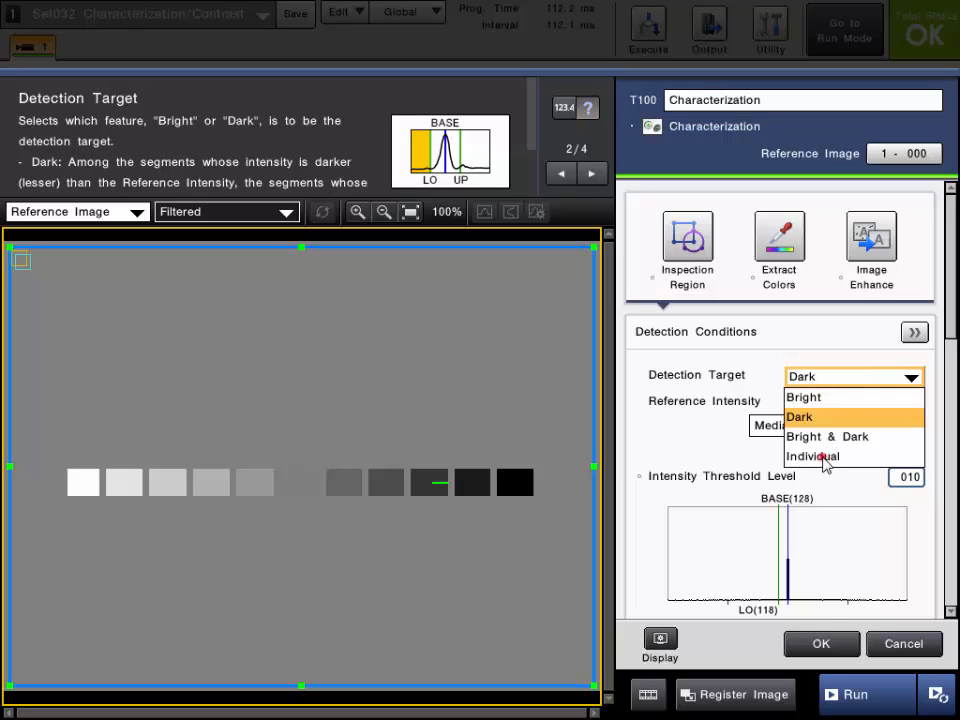
pyautogui.click(825, 457)
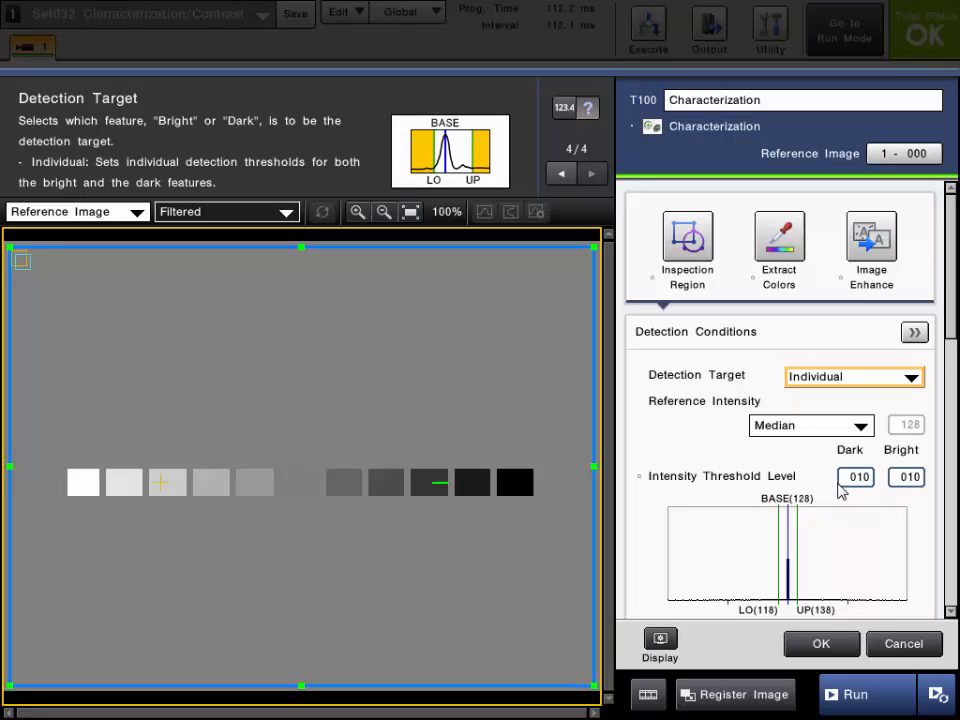
pyautogui.click(858, 378)
pyautogui.click(831, 436)
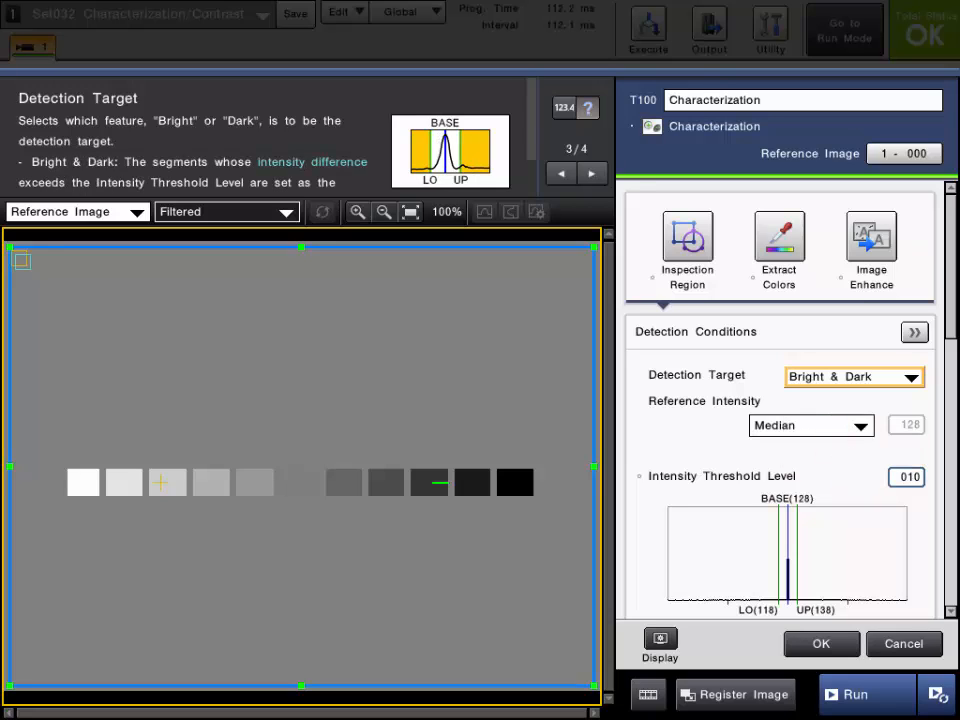
# - Read the Intensity Threshold Level help and inspect its value entry without changing it
pyautogui.click(738, 480)
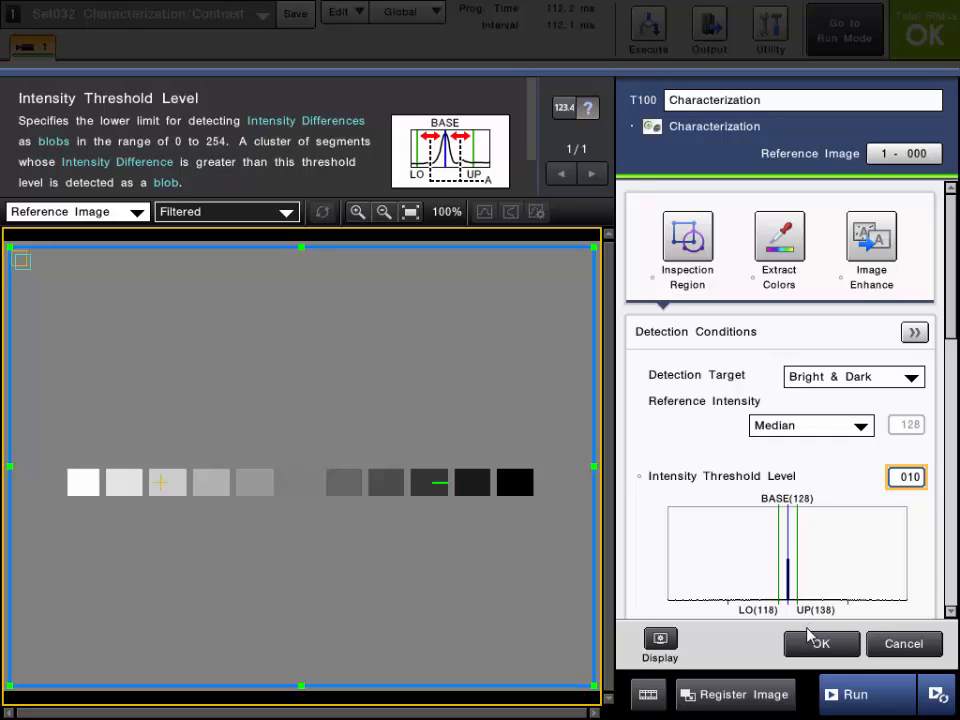
pyautogui.click(906, 477)
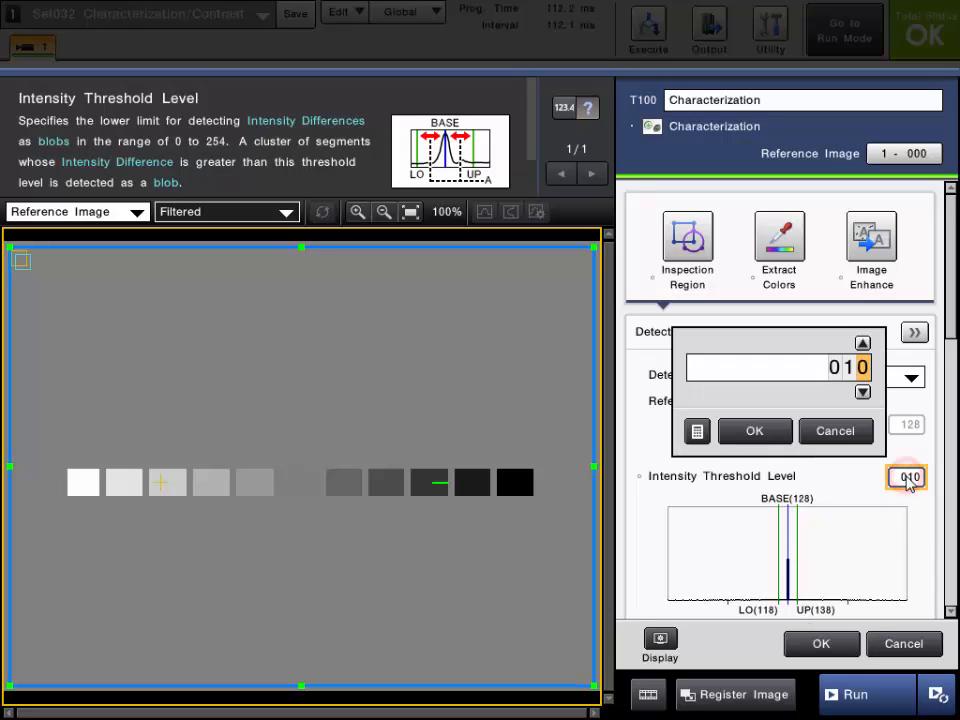
pyautogui.click(852, 436)
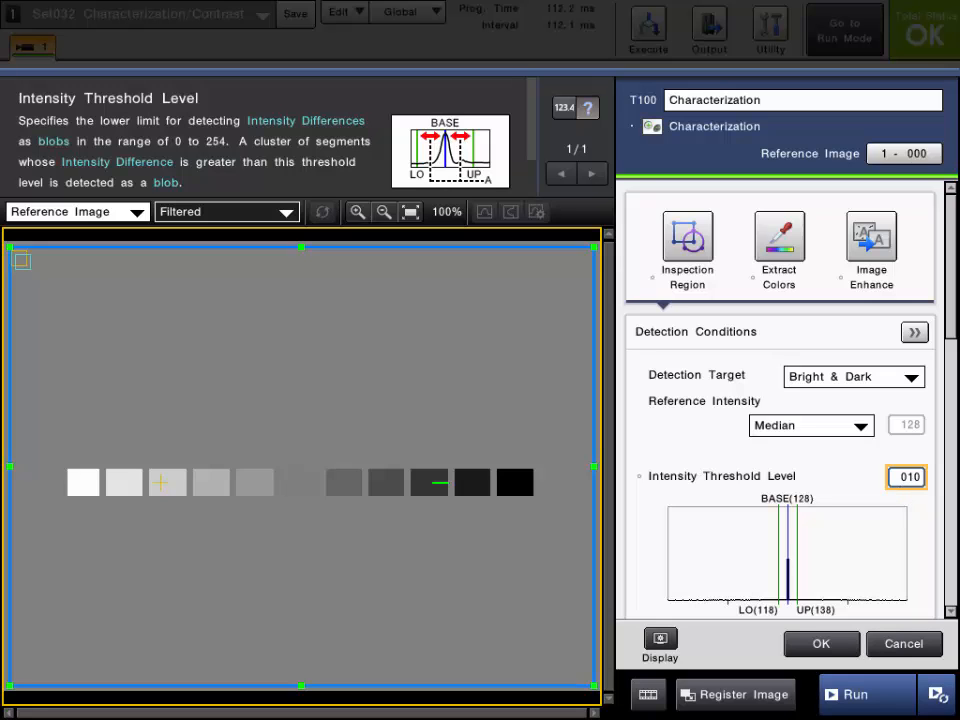
# - Read the Segment Size help and examine the bright and dark blobs up close in the Contrast view
pyautogui.moveTo(951, 328); pyautogui.dragTo(888, 430)
pyautogui.click(703, 378)
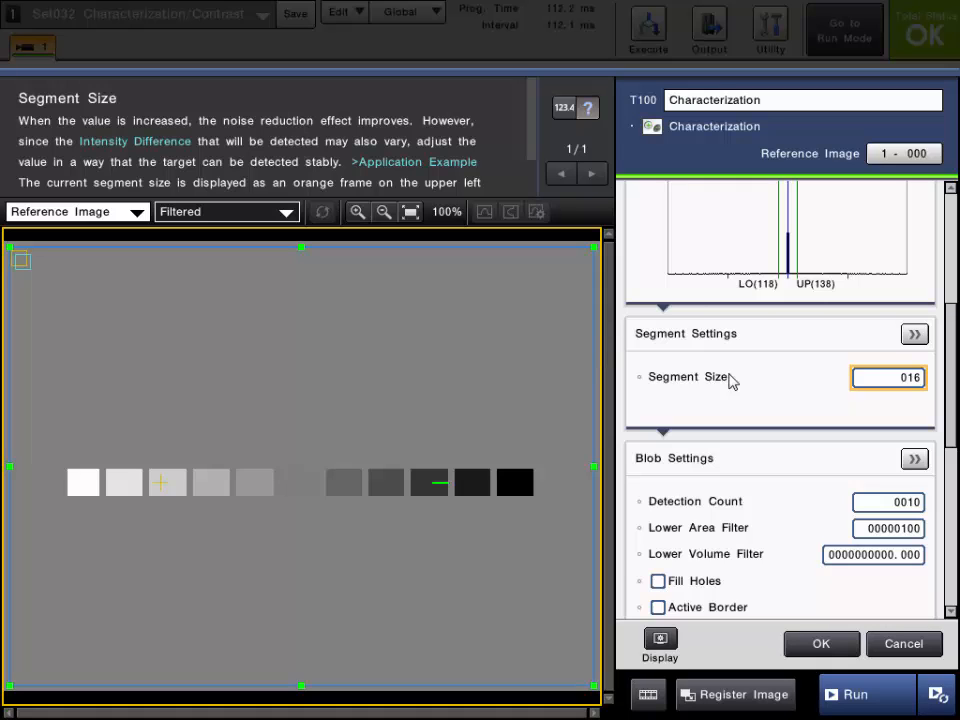
pyautogui.moveTo(948, 343)
pyautogui.mouseDown()
pyautogui.moveTo(947, 309)
pyautogui.moveTo(947, 349)
pyautogui.mouseUp()
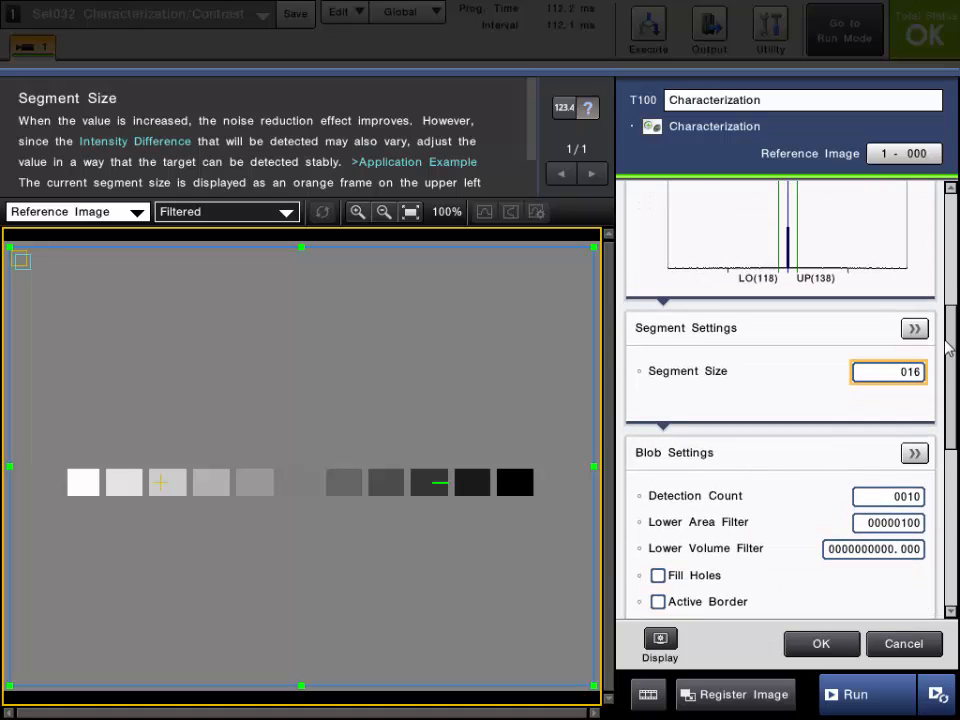
pyautogui.click(231, 216)
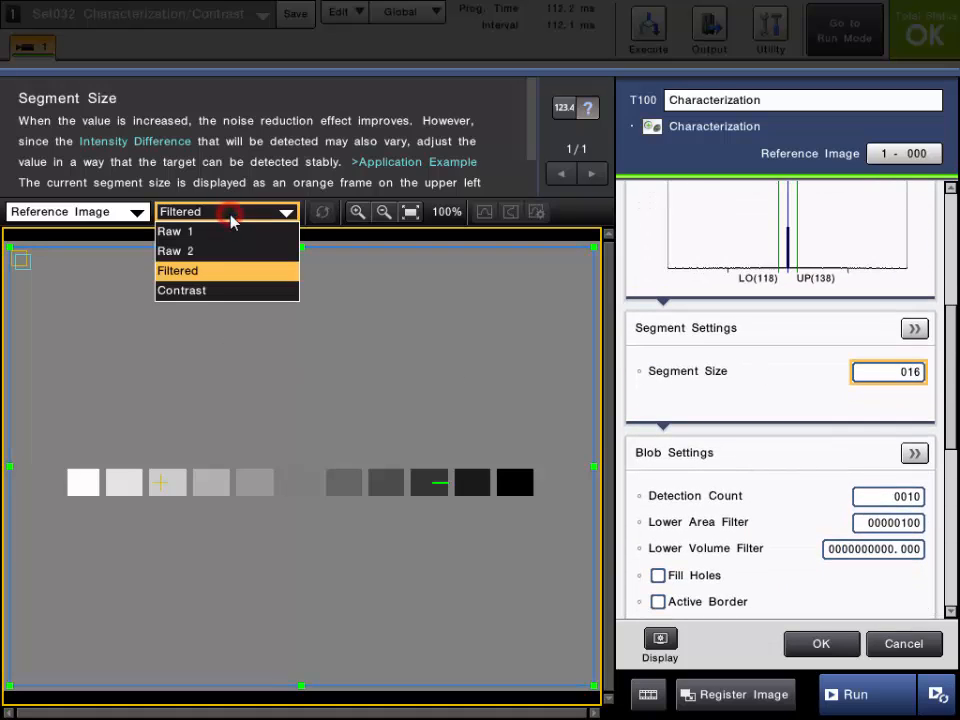
pyautogui.click(205, 290)
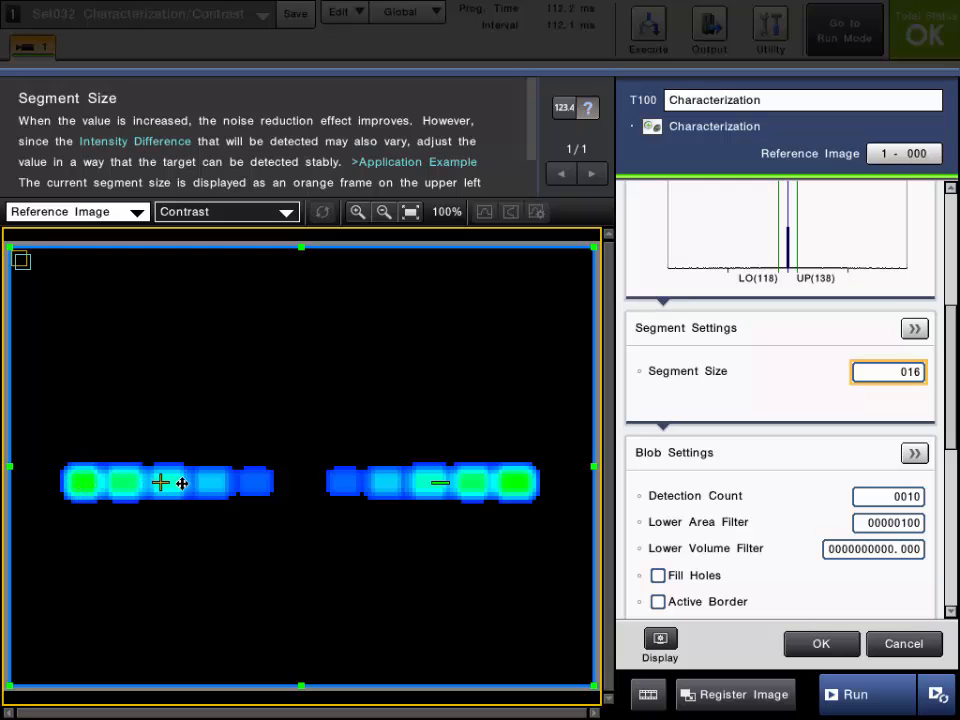
pyautogui.scroll(5, 208, 484)
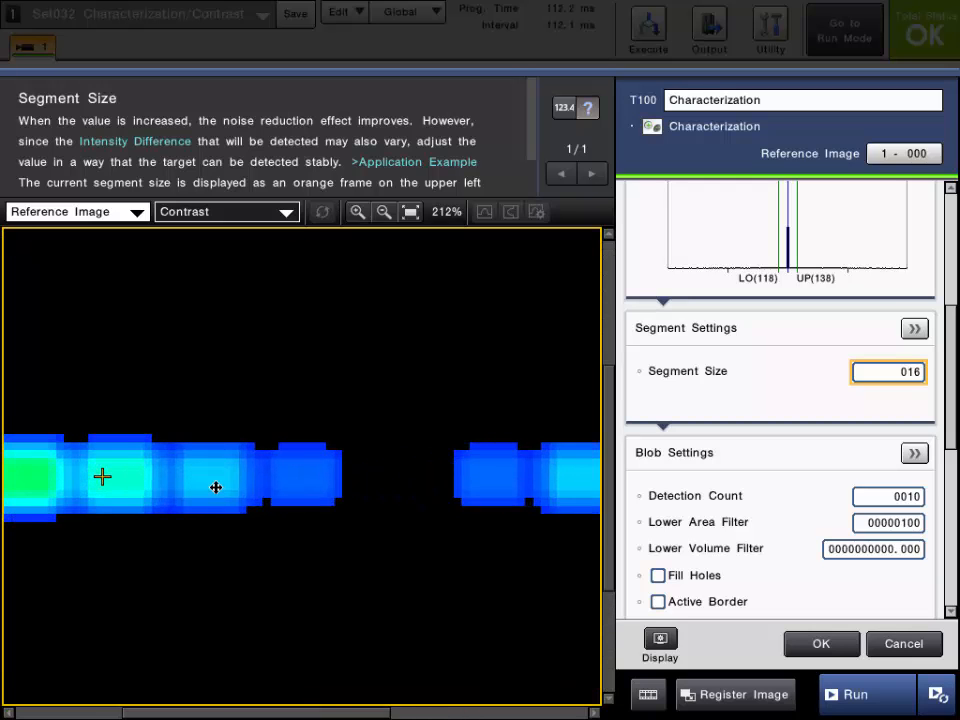
pyautogui.scroll(2, 216, 487)
pyautogui.scroll(-6, 217, 487)
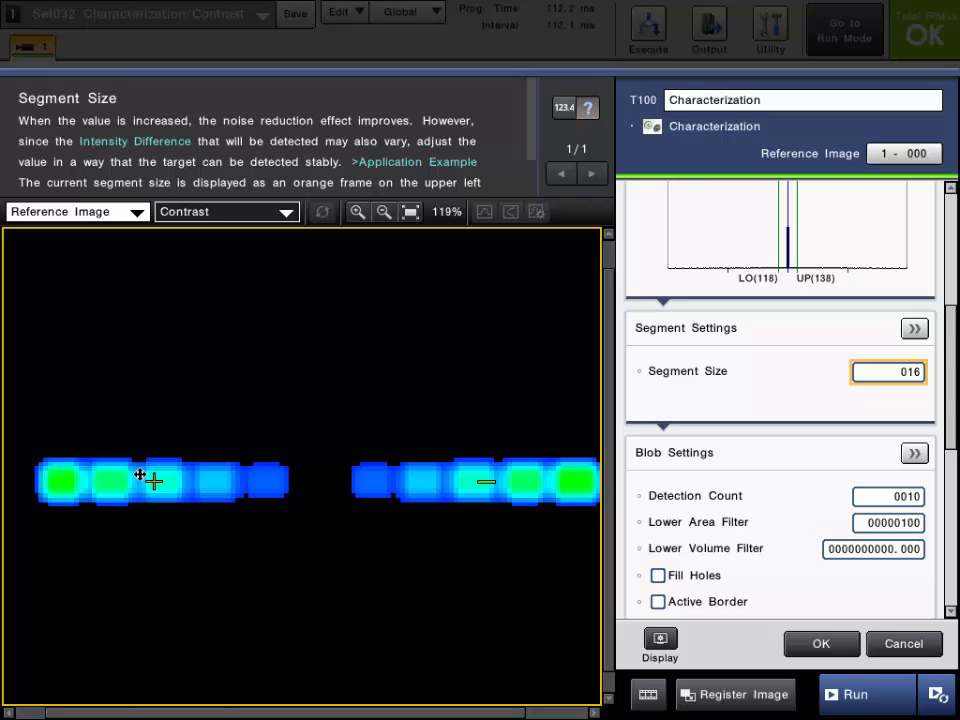
# - Set the Segment Size to 4 and fit the whole reference image in the view
pyautogui.click(889, 372)
pyautogui.click(901, 457)
pyautogui.click(901, 457)
pyautogui.click(901, 457)
pyautogui.click(901, 457)
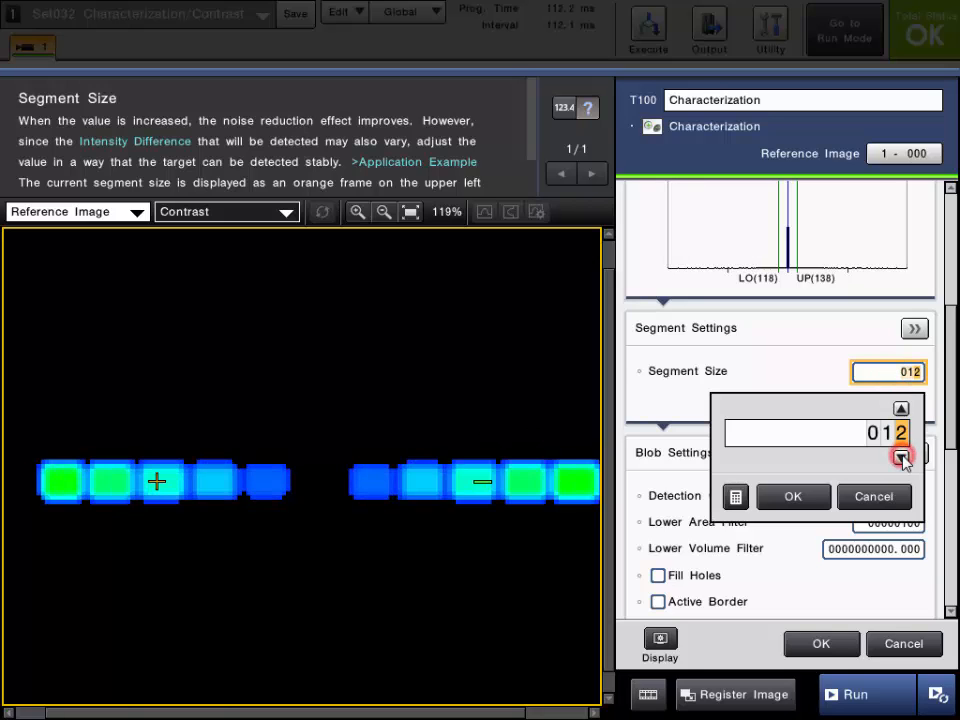
pyautogui.click(901, 457)
pyautogui.click(901, 457)
pyautogui.click(901, 457)
pyautogui.click(901, 457)
pyautogui.click(901, 457)
pyautogui.click(901, 457)
pyautogui.click(901, 457)
pyautogui.click(901, 457)
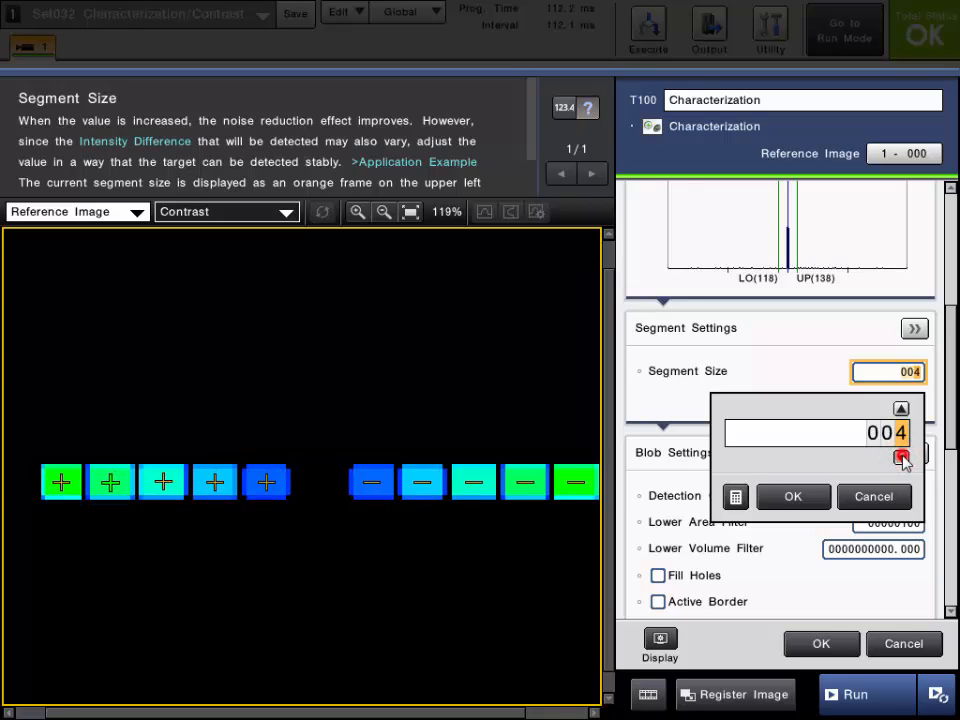
pyautogui.click(805, 494)
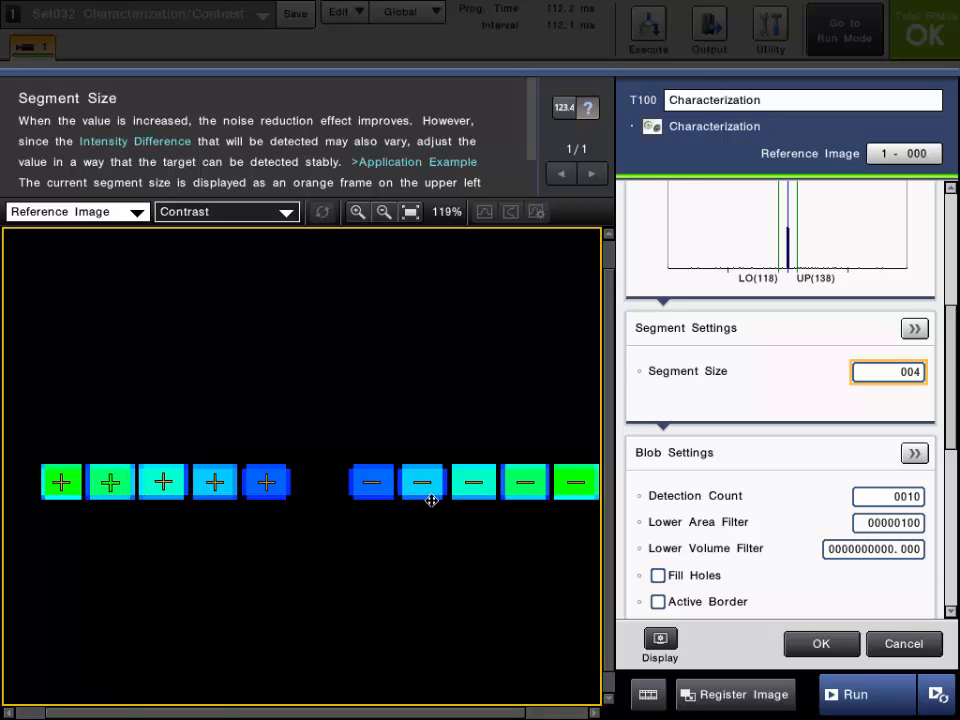
pyautogui.click(410, 211)
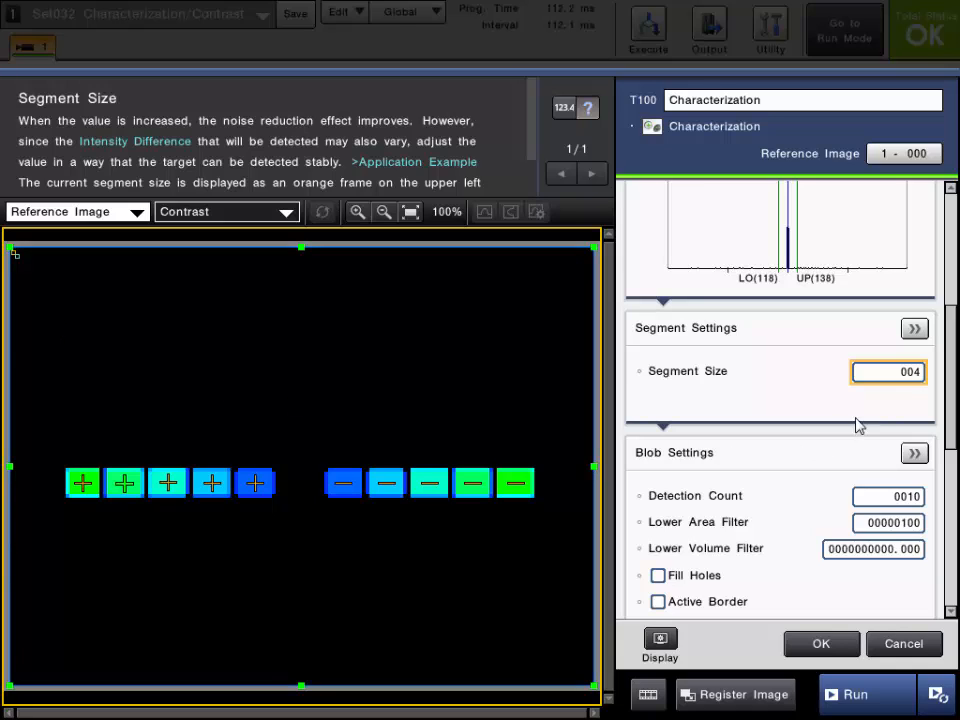
# - Try a larger Segment Size such as 8 and restore it to 4
pyautogui.click(918, 382)
pyautogui.click(901, 407)
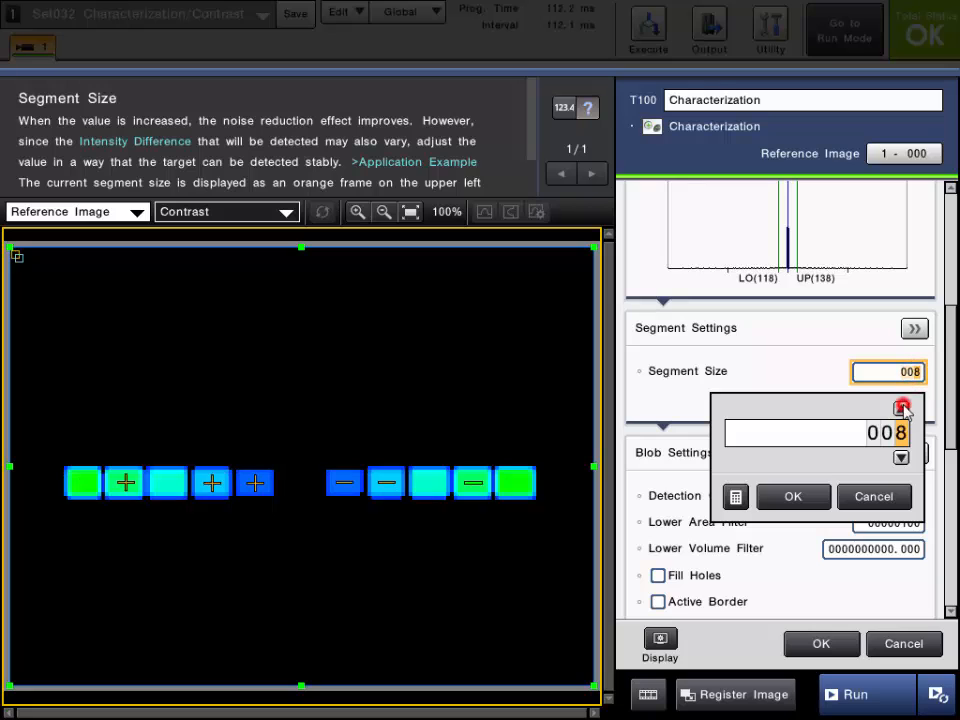
pyautogui.click(901, 407)
pyautogui.click(901, 457)
pyautogui.click(901, 457)
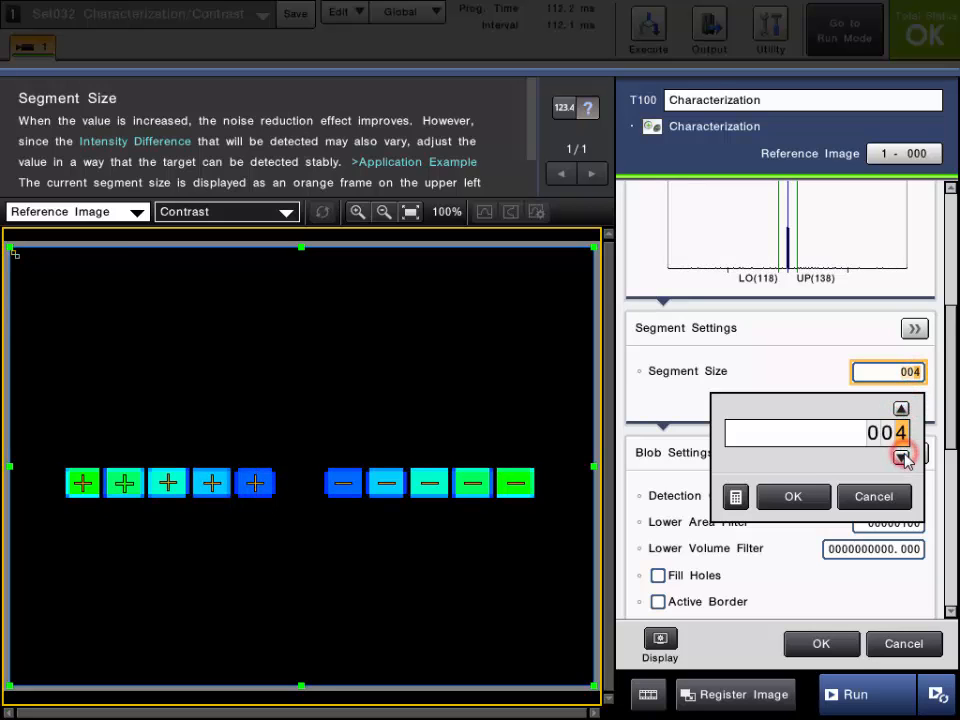
pyautogui.click(799, 500)
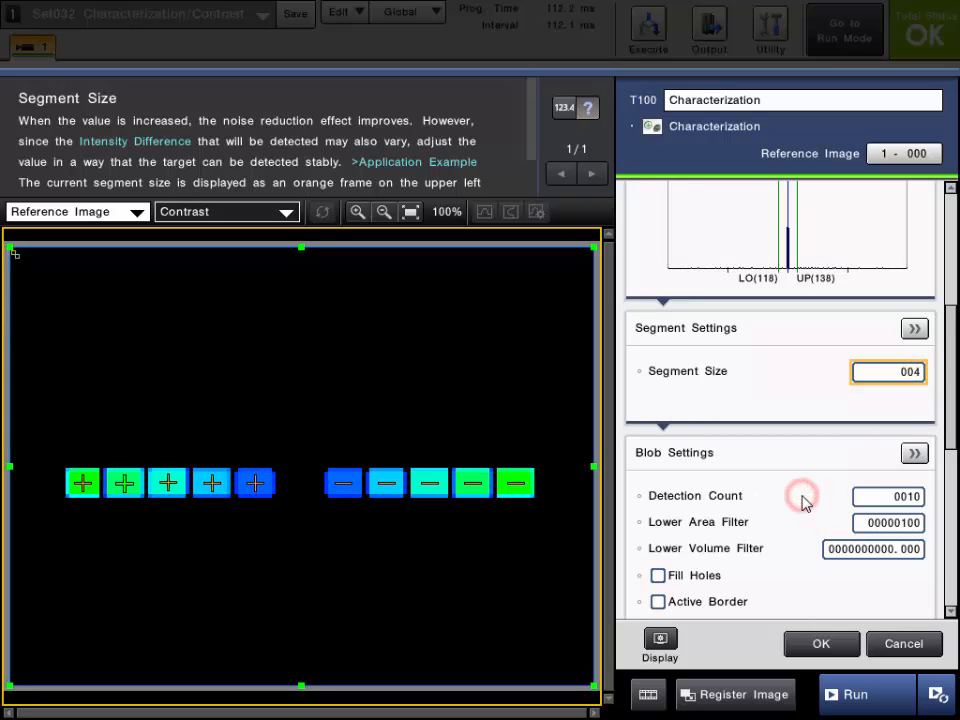
# - Read the High Speed Mode help in the detailed Segment Settings and turn the mode off
pyautogui.click(914, 332)
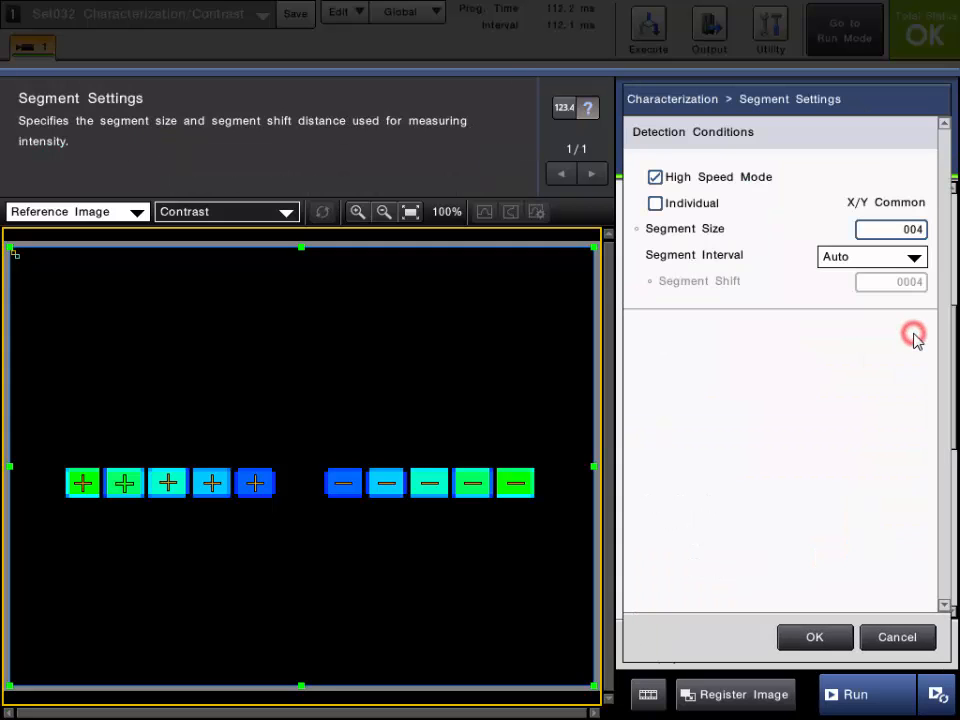
pyautogui.click(701, 180)
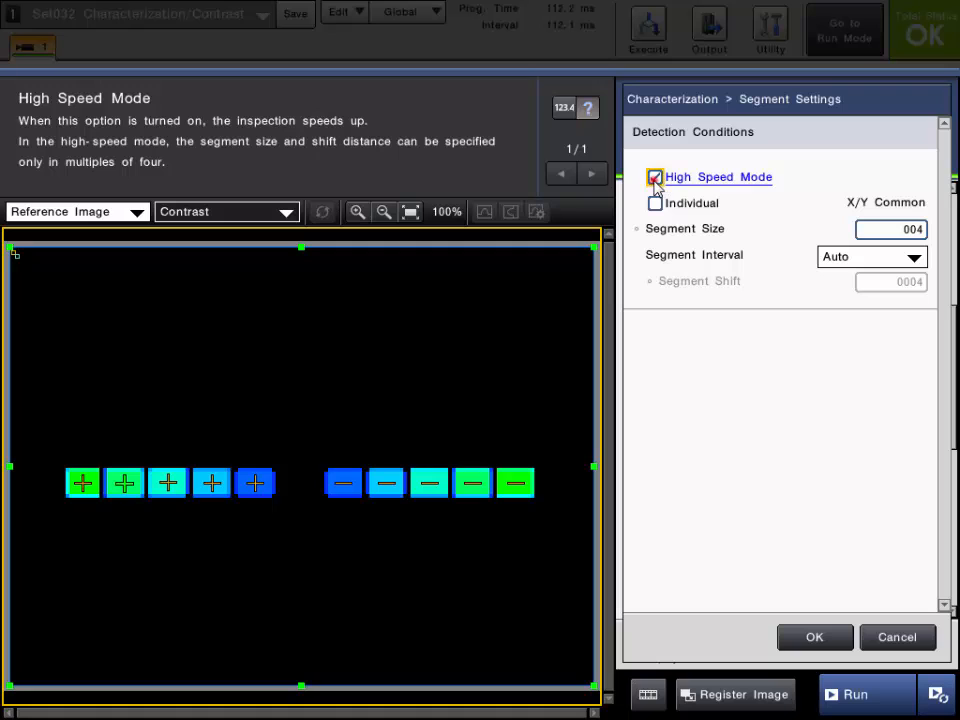
pyautogui.click(655, 178)
# - Set the common X/Y Segment Size to 1 and apply the detailed Segment Settings
pyautogui.click(910, 229)
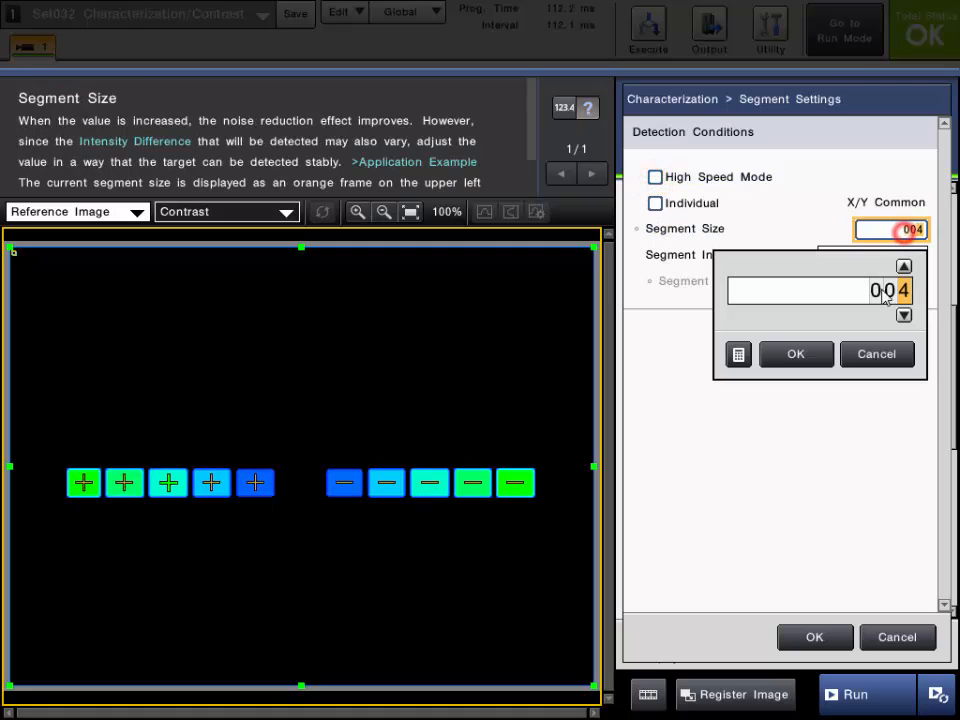
pyautogui.click(903, 315)
pyautogui.click(903, 315)
pyautogui.click(903, 315)
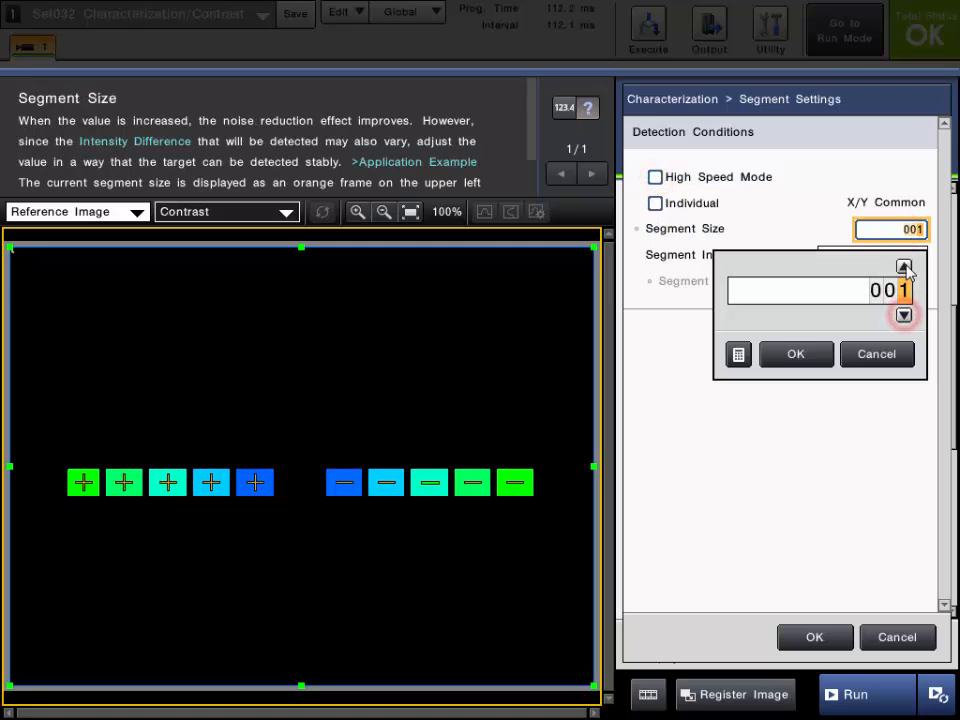
pyautogui.tripleClick(903, 266)
pyautogui.doubleClick(903, 266)
pyautogui.click(903, 315)
pyautogui.doubleClick(903, 315)
pyautogui.doubleClick(903, 315)
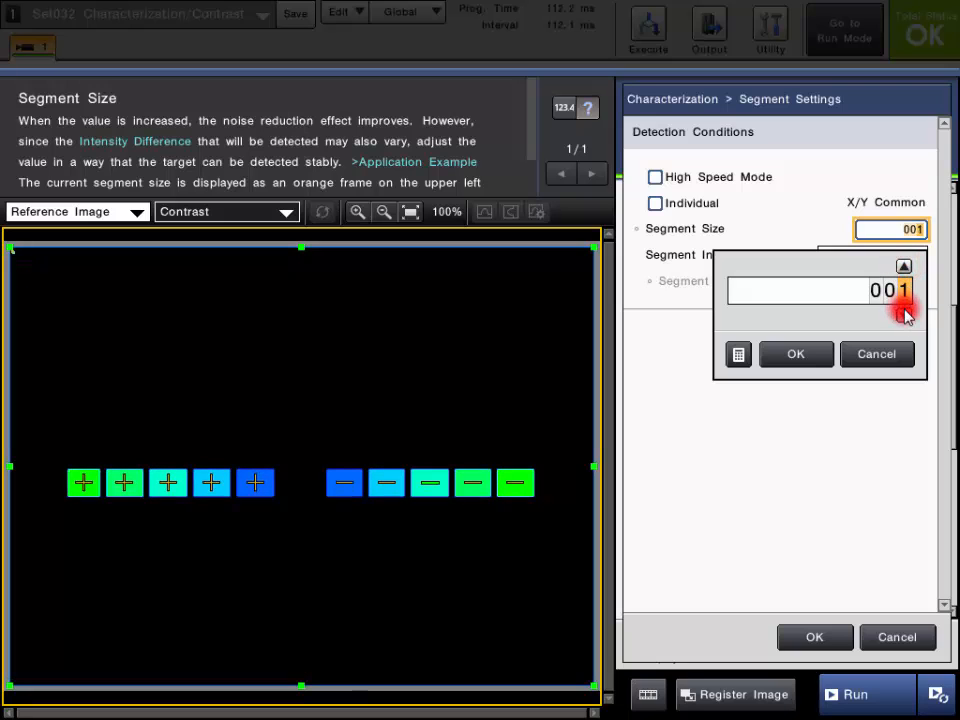
pyautogui.click(795, 354)
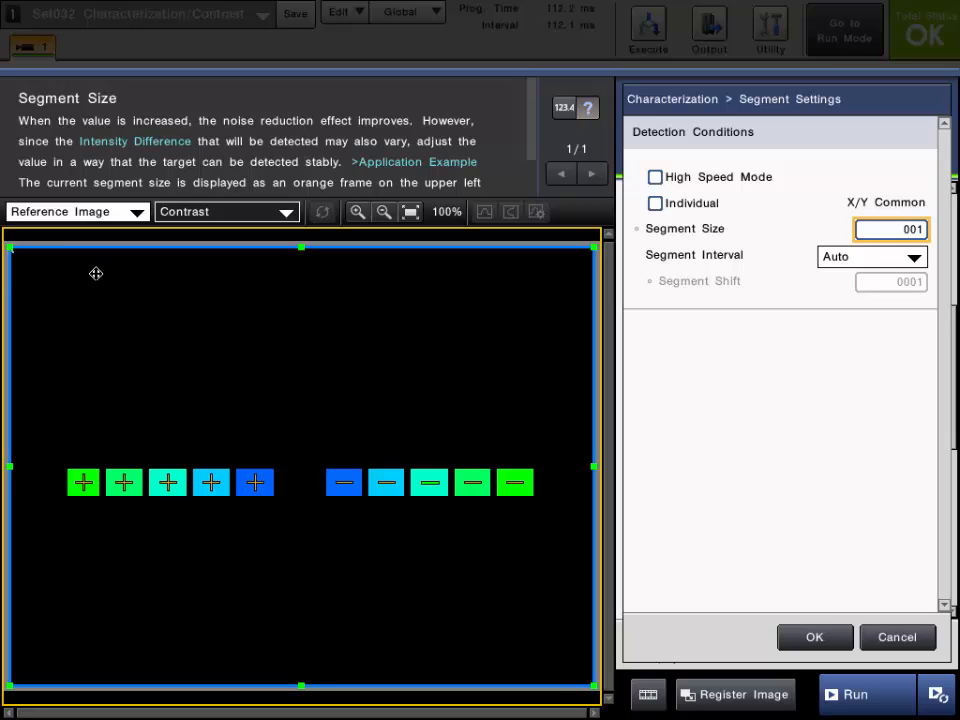
pyautogui.click(815, 637)
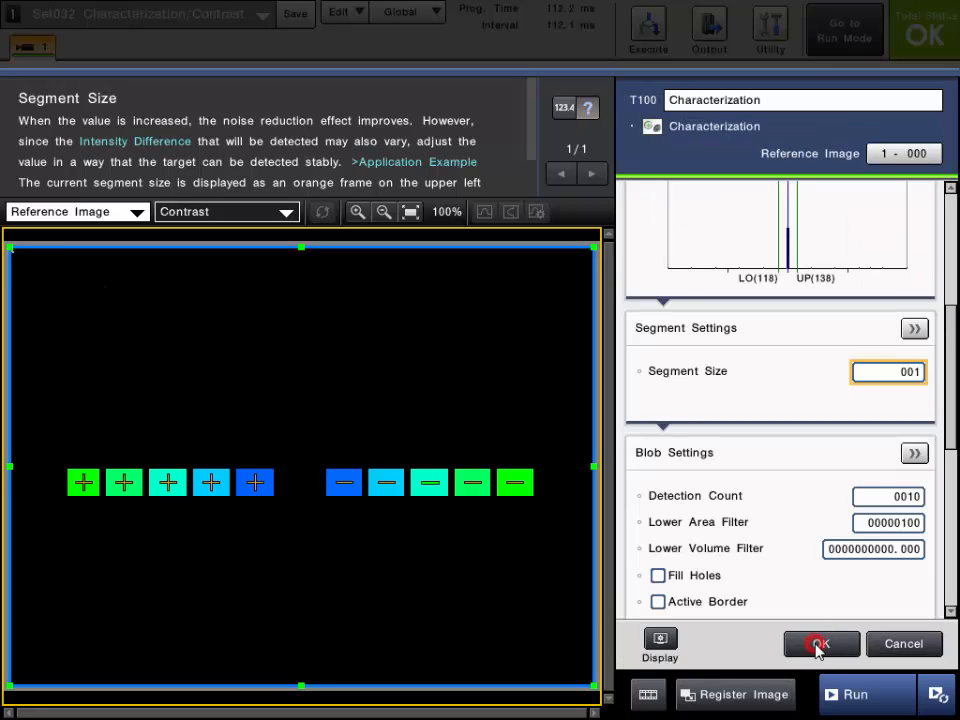
# - Read the Detection Count help in the Blob Settings
pyautogui.click(818, 442)
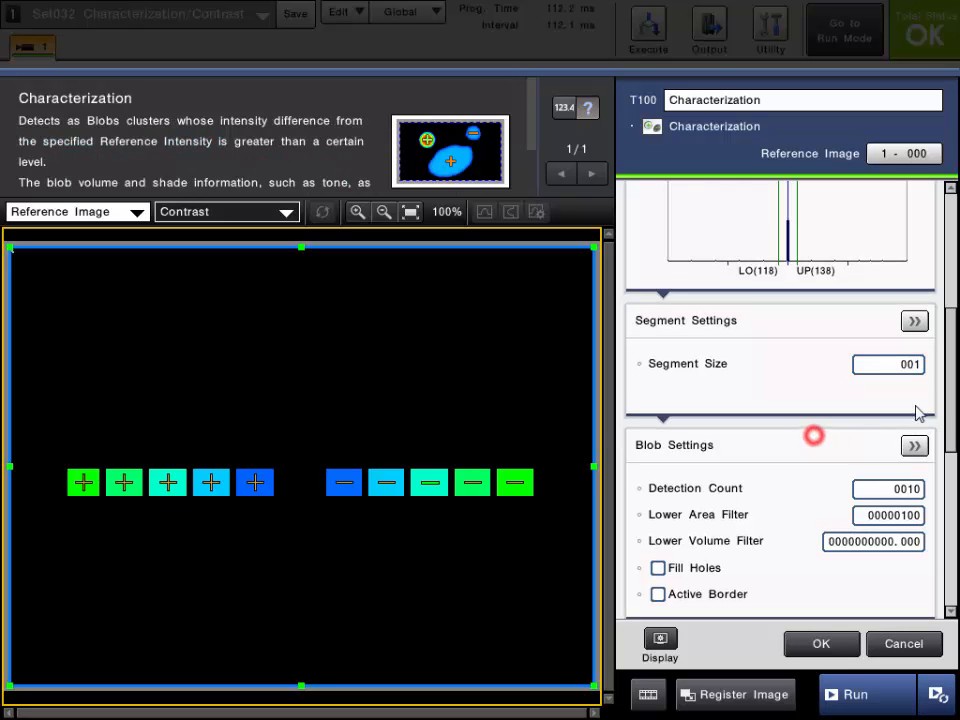
pyautogui.moveTo(949, 368); pyautogui.dragTo(948, 438)
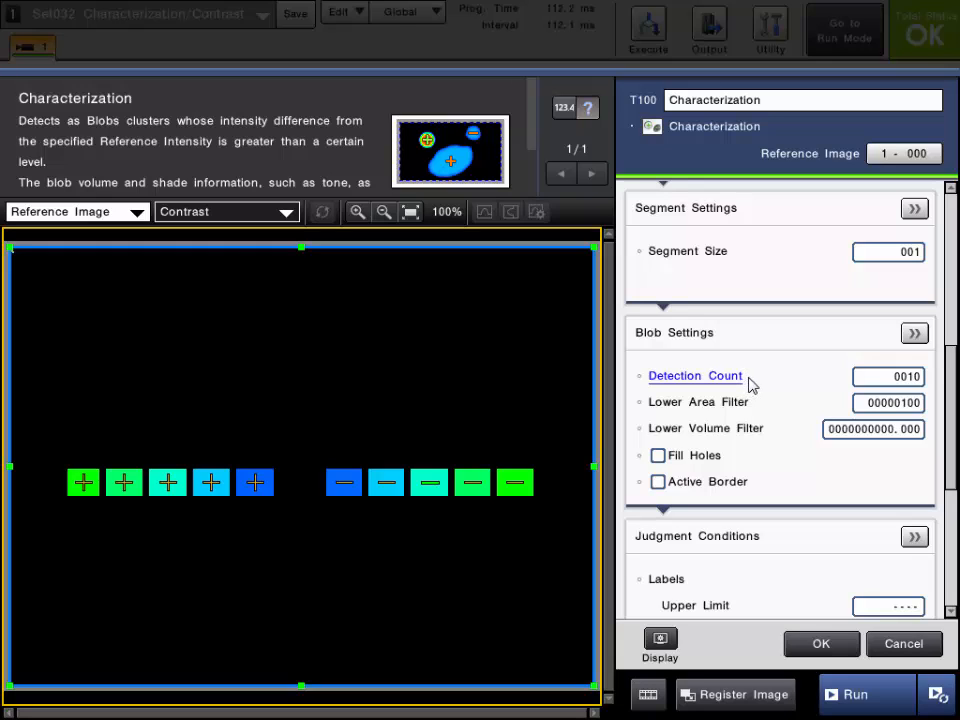
pyautogui.click(720, 384)
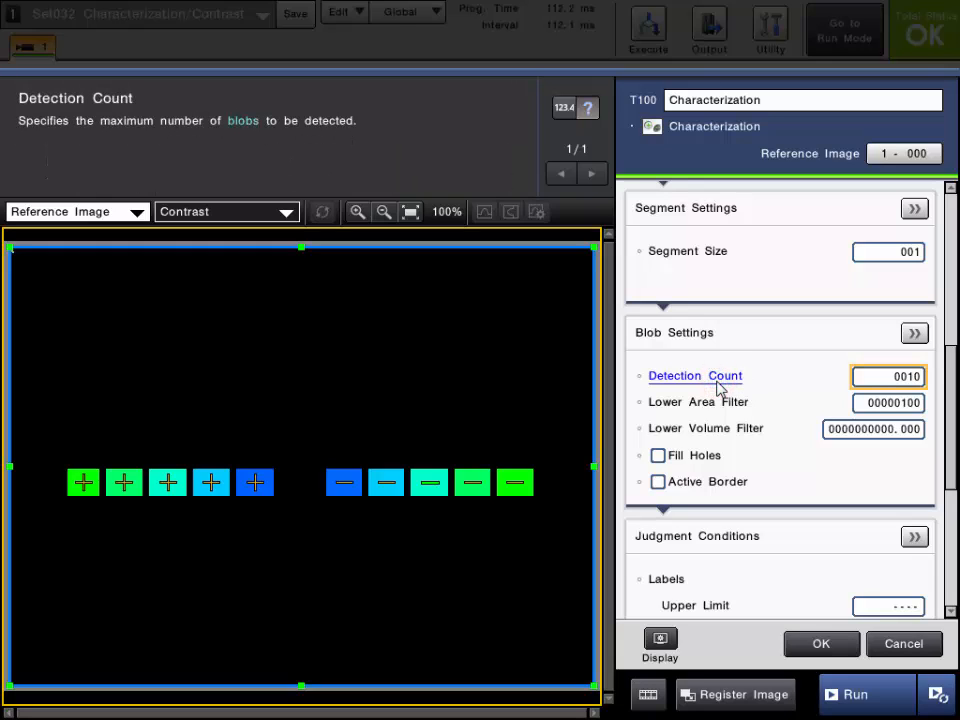
# - Try Detection Counts of 7 and 17 in the Blob Settings and restore the count to 10
pyautogui.click(885, 376)
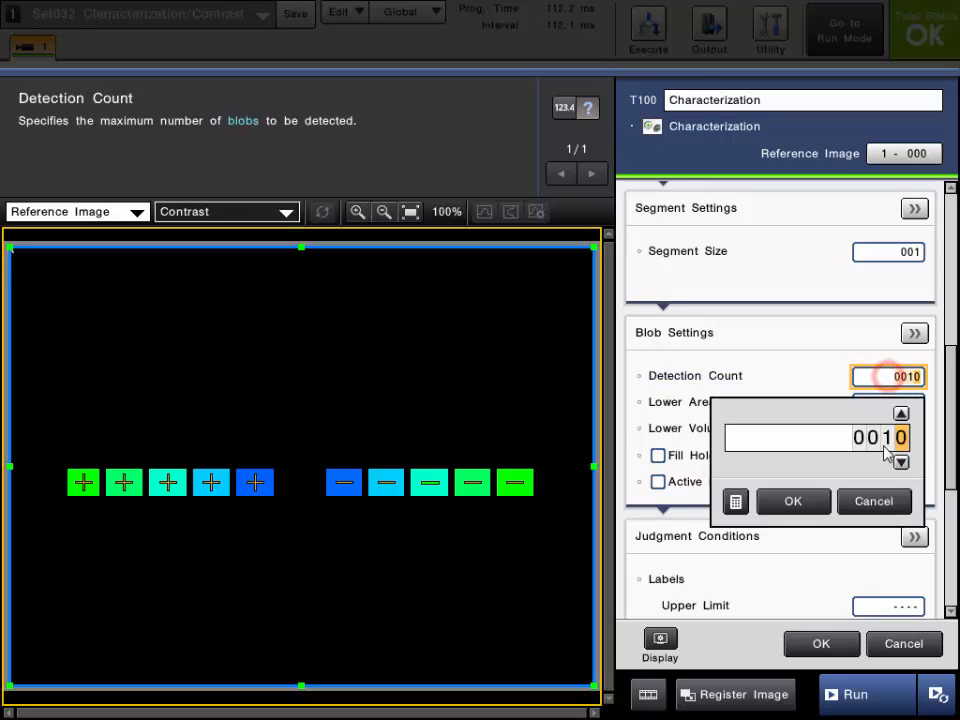
pyautogui.click(901, 463)
pyautogui.click(901, 463)
pyautogui.click(901, 462)
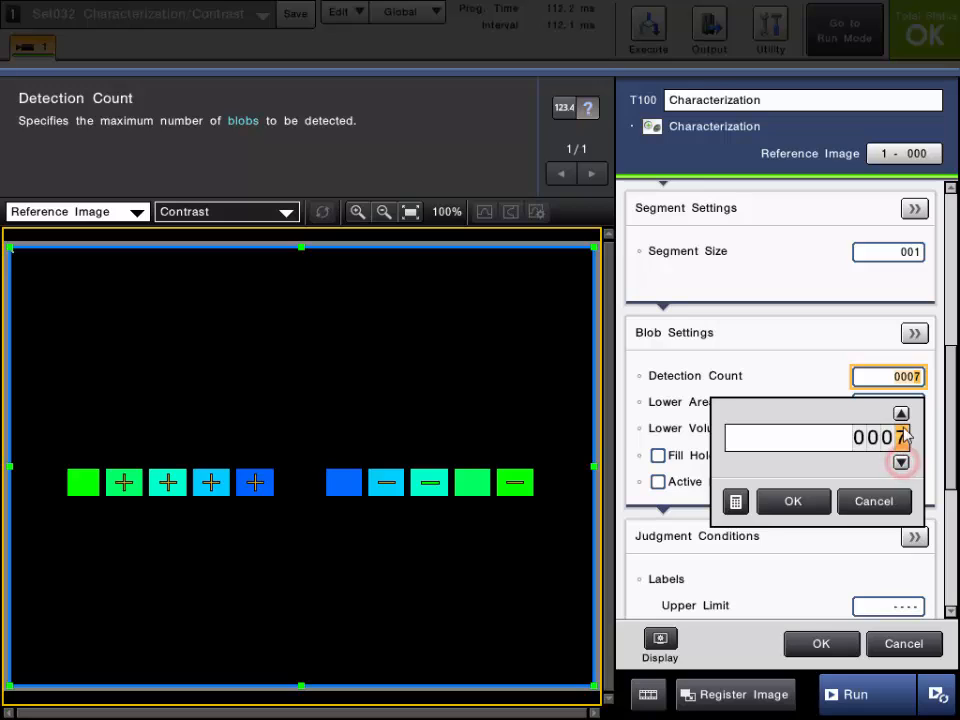
pyautogui.click(886, 414)
pyautogui.click(901, 437)
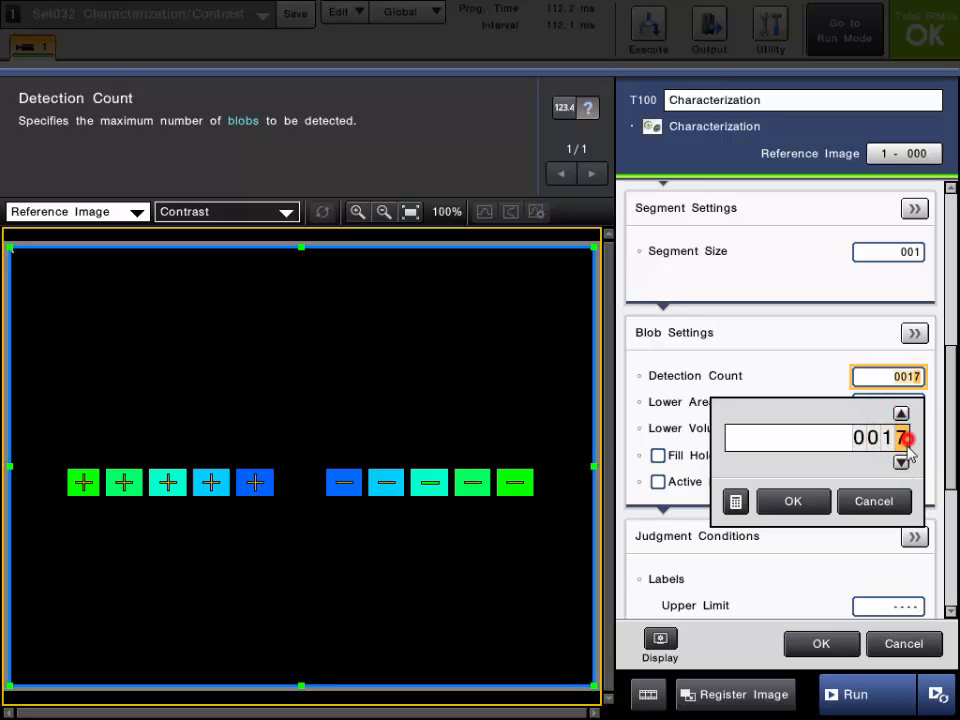
pyautogui.click(901, 462)
pyautogui.click(901, 462)
pyautogui.click(901, 462)
pyautogui.click(901, 462)
pyautogui.click(901, 463)
pyautogui.click(901, 463)
pyautogui.click(901, 463)
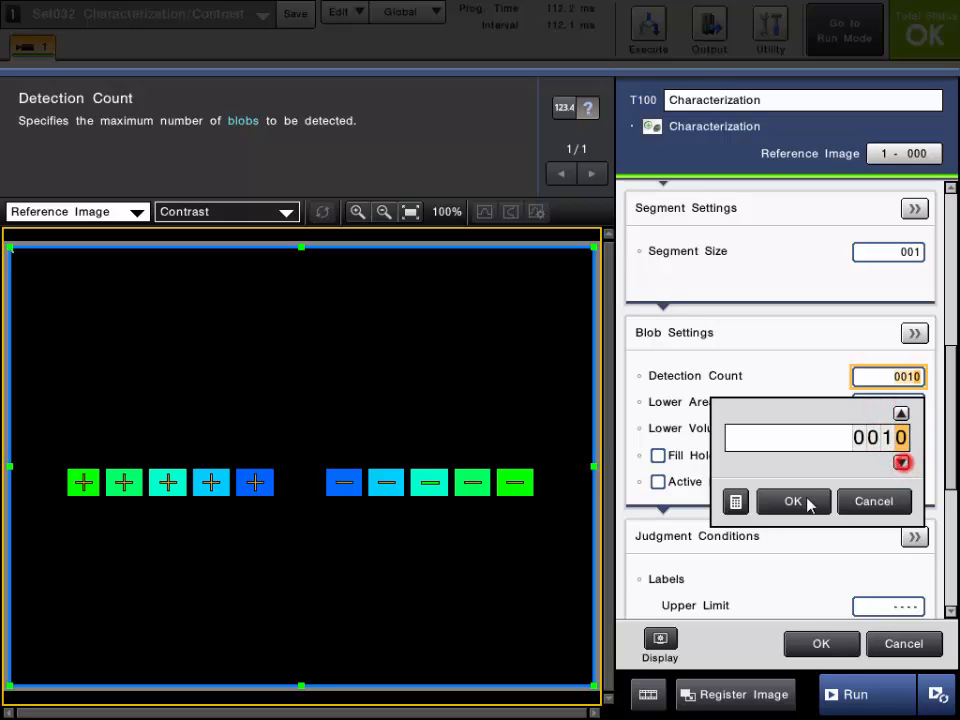
pyautogui.click(793, 501)
# - Read the Lower Area Filter and Lower Volume Filter help in the Blob Settings
pyautogui.click(703, 401)
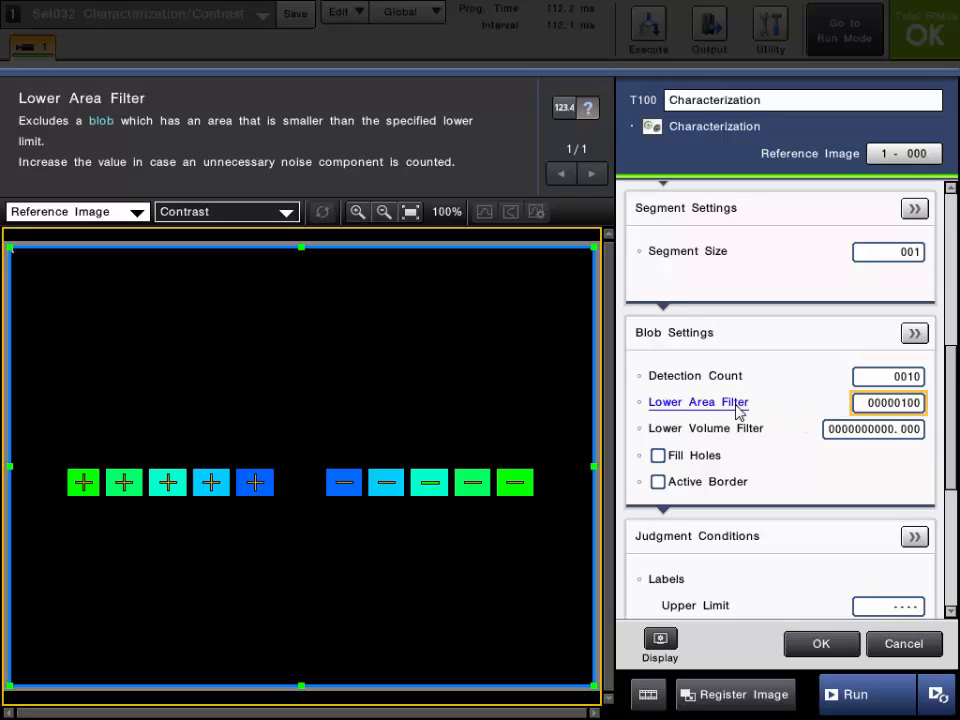
pyautogui.click(707, 432)
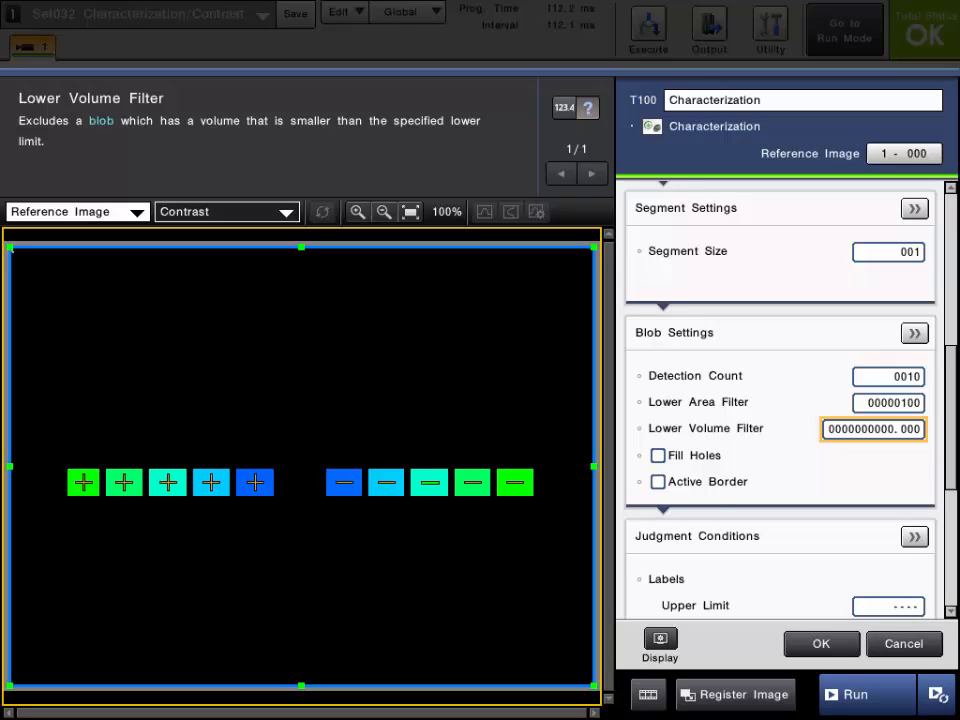
# - Enable Measure Major/Minor Axes with a 180 degrees Angle Range and Measure Equivalent Oval in the detailed Blob Settings
pyautogui.click(914, 333)
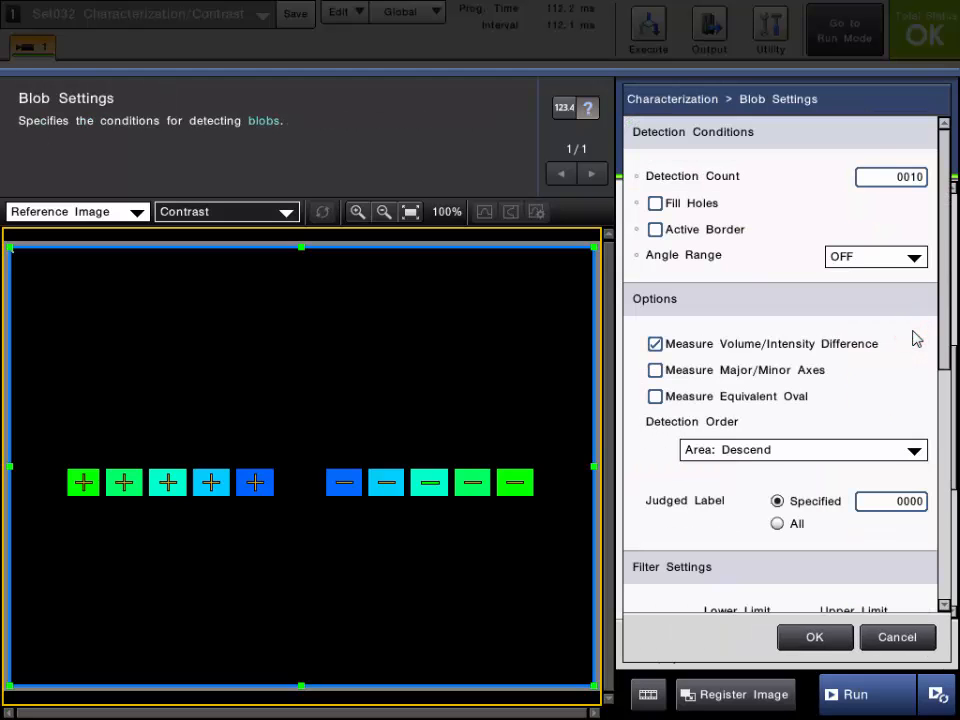
pyautogui.moveTo(944, 303)
pyautogui.mouseDown()
pyautogui.moveTo(934, 451)
pyautogui.moveTo(949, 292)
pyautogui.mouseUp()
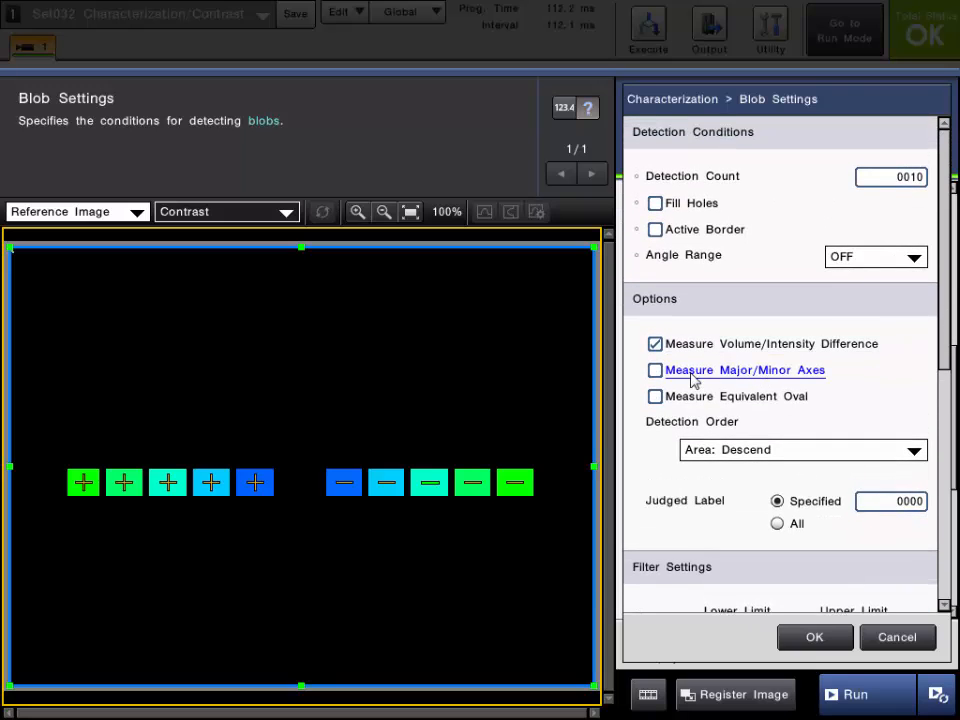
pyautogui.click(656, 370)
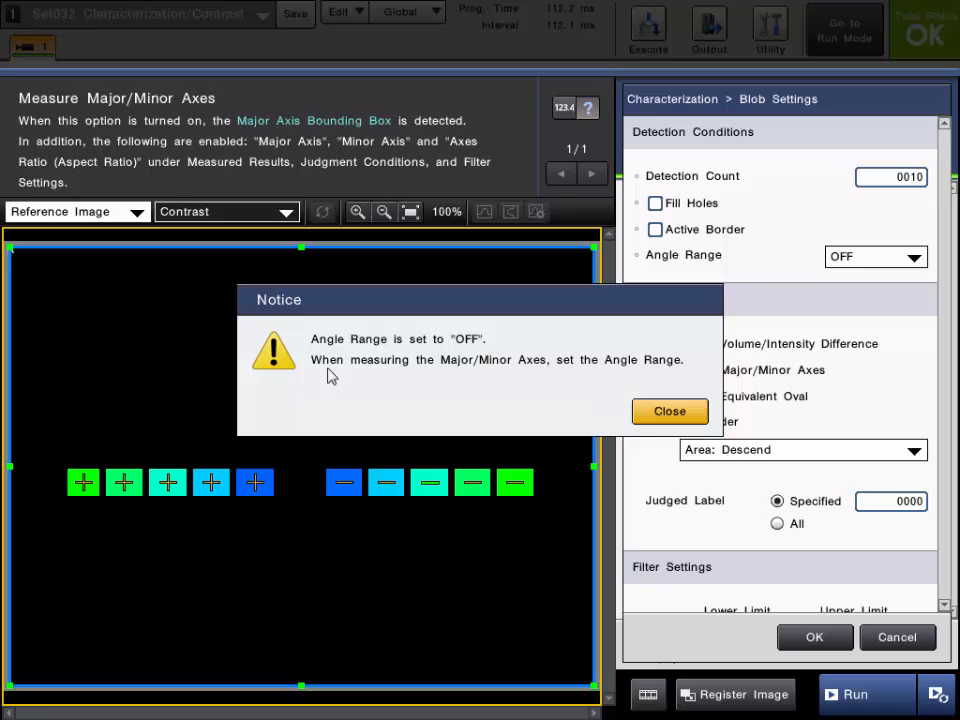
pyautogui.click(686, 414)
pyautogui.click(868, 257)
pyautogui.click(866, 277)
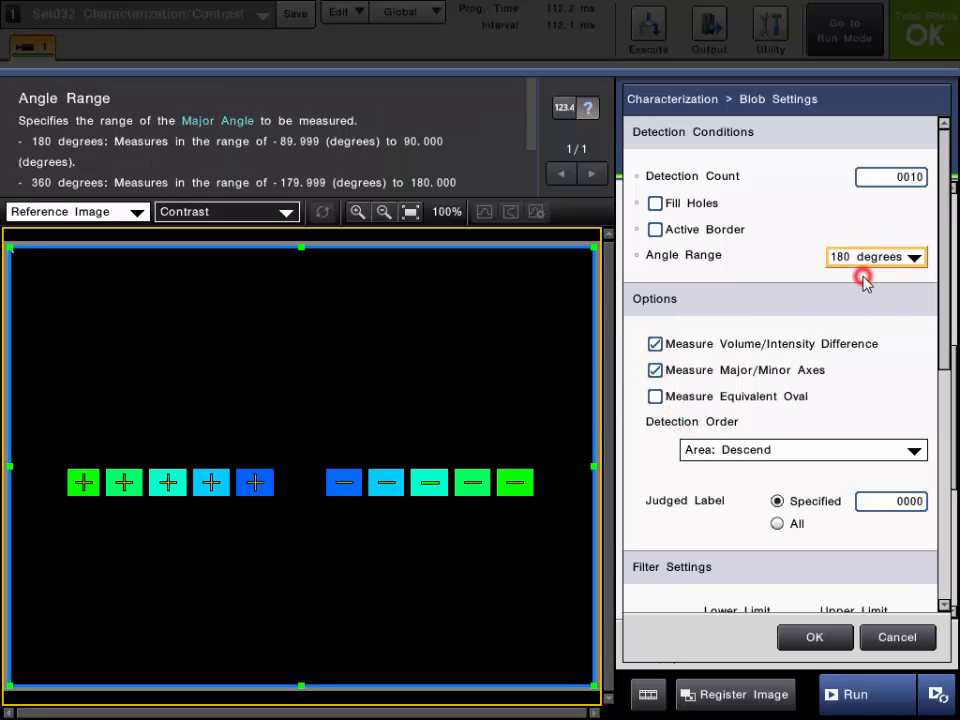
pyautogui.click(655, 396)
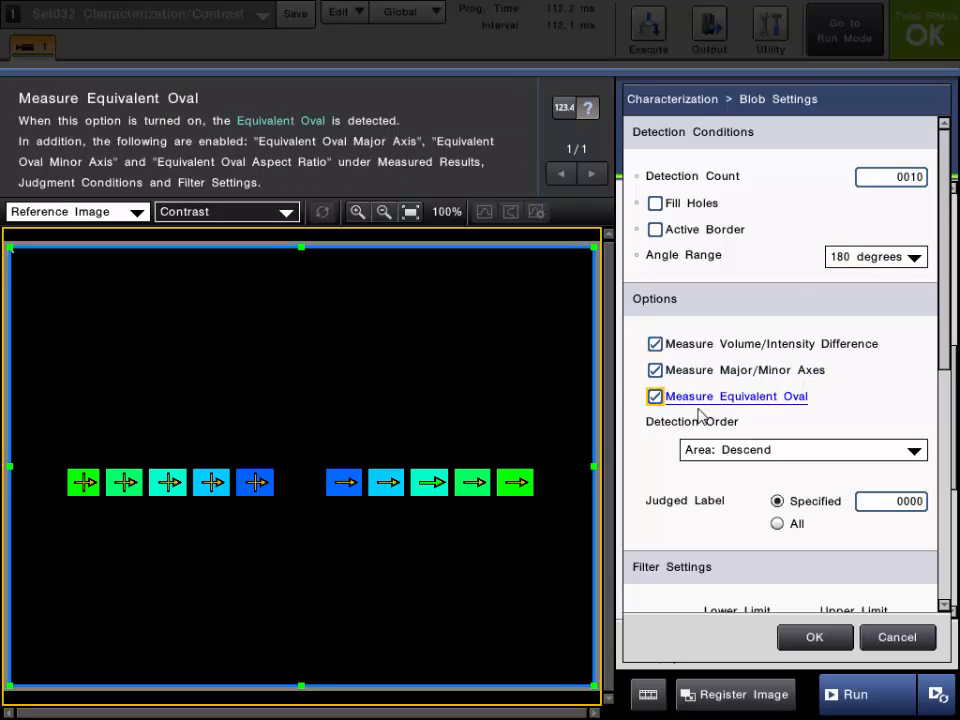
# - Read the Roundness, Maximum and Average Intensity Difference and Volume filter help, and apply the detailed Blob Settings
pyautogui.moveTo(945, 360); pyautogui.dragTo(918, 603)
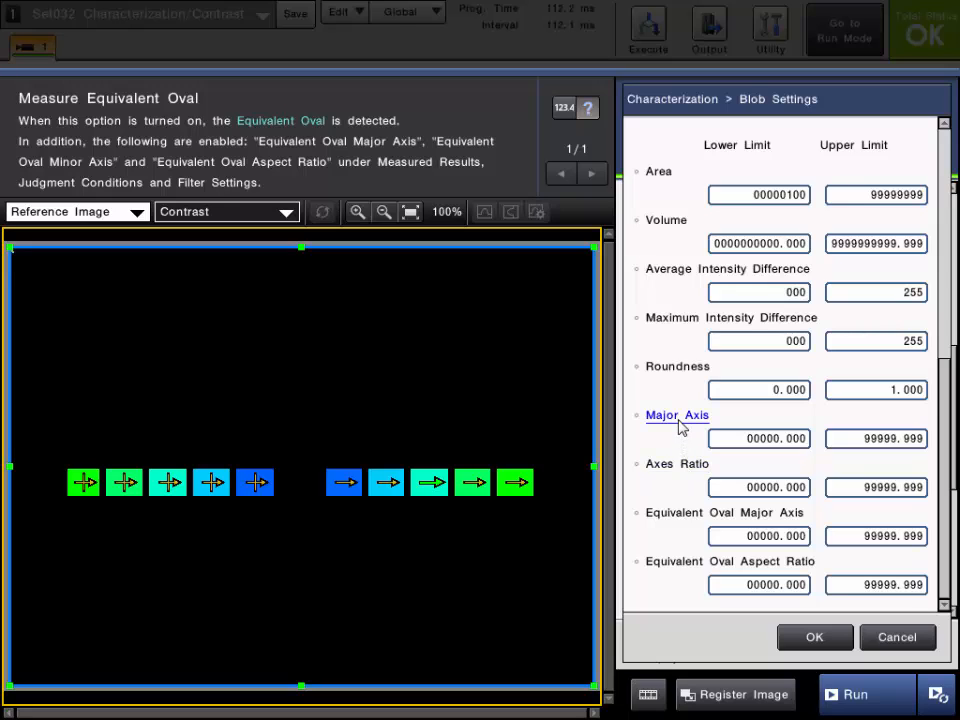
pyautogui.click(687, 369)
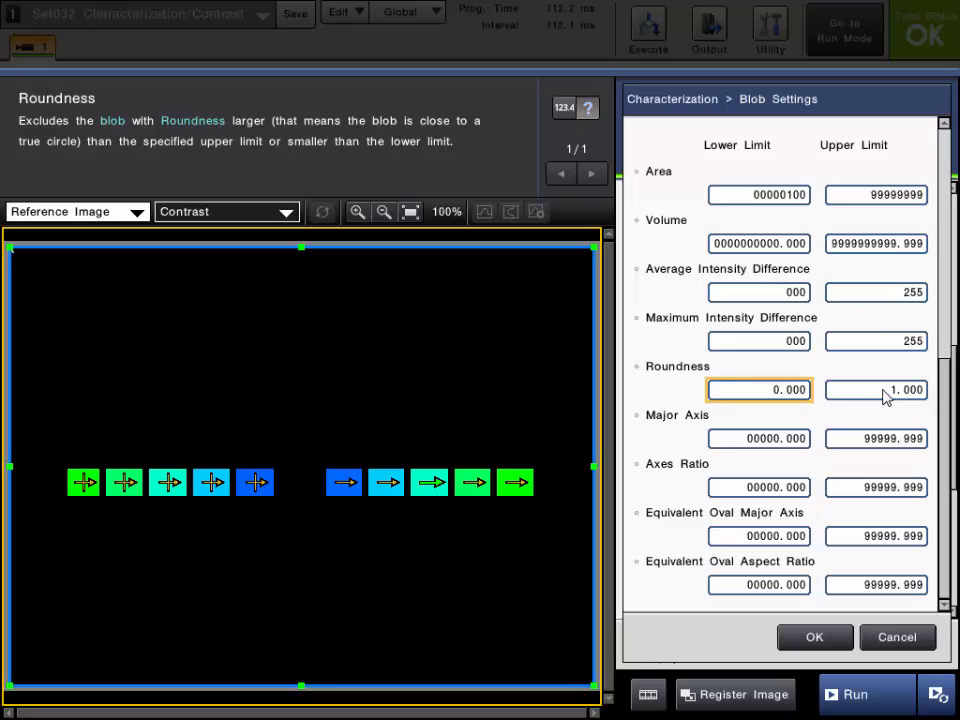
pyautogui.click(680, 320)
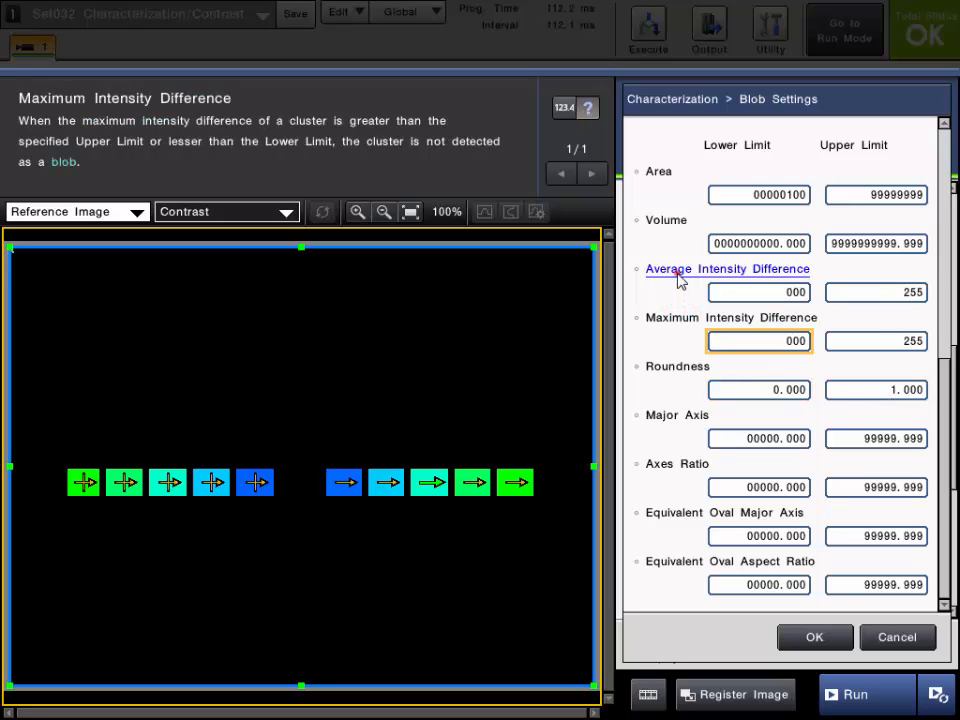
pyautogui.click(679, 272)
pyautogui.click(670, 222)
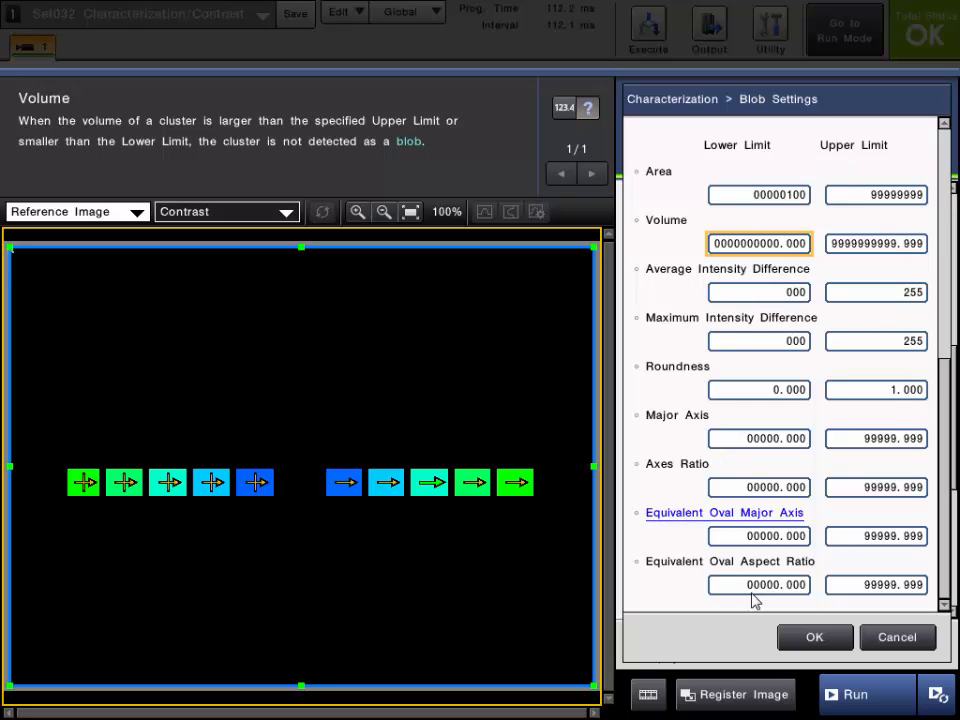
pyautogui.click(815, 639)
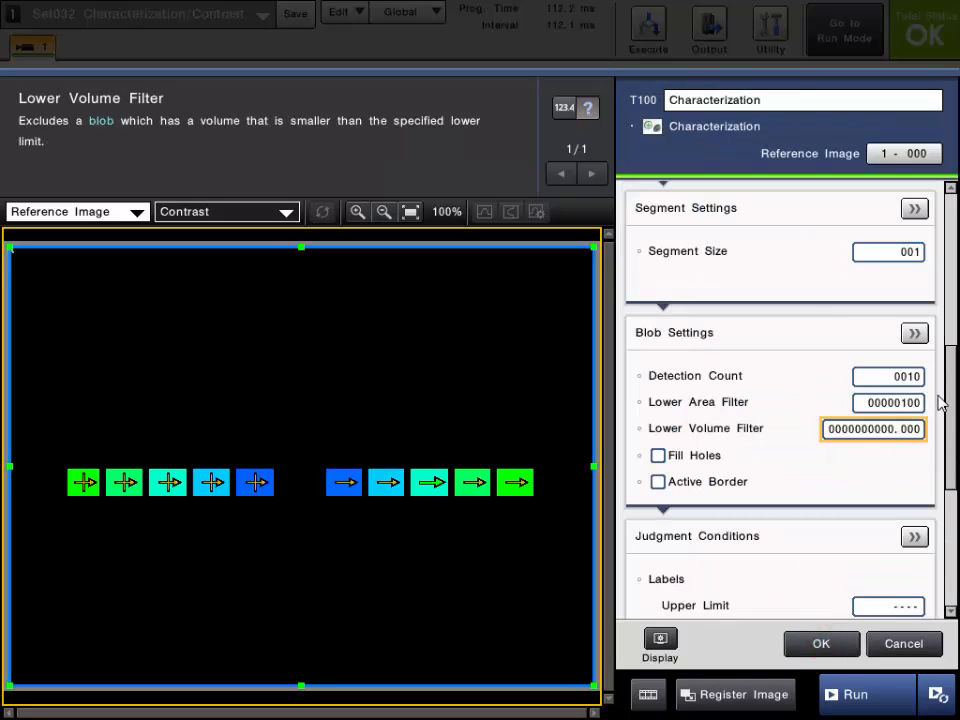
# - Set the blob Detection Order to X: Ascend and the Judged Label to All, and apply the detailed Blob Settings
pyautogui.click(915, 334)
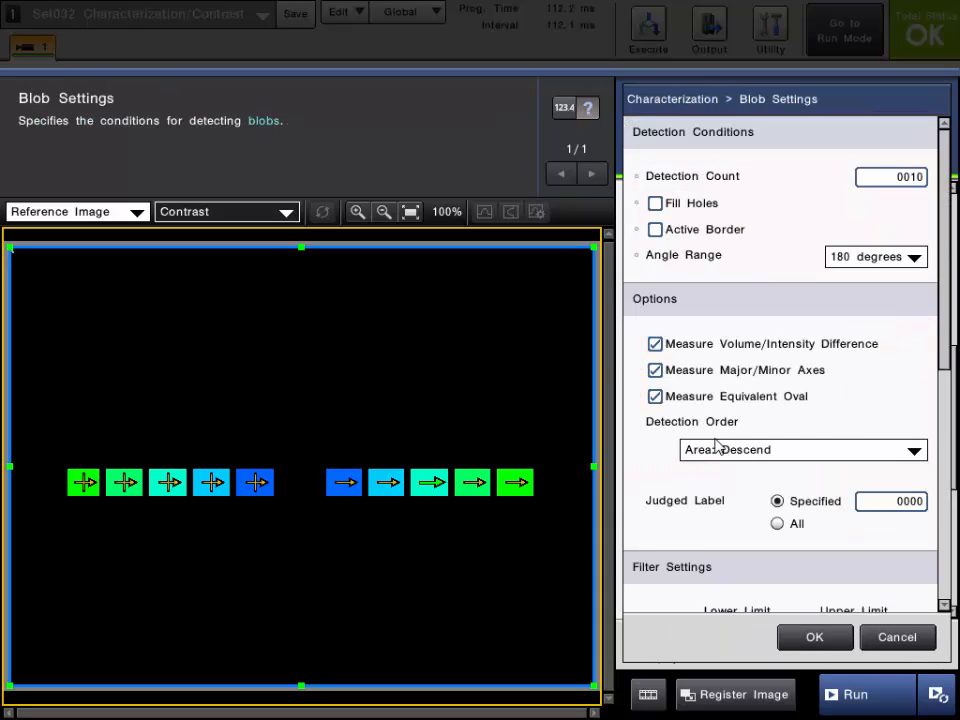
pyautogui.click(784, 451)
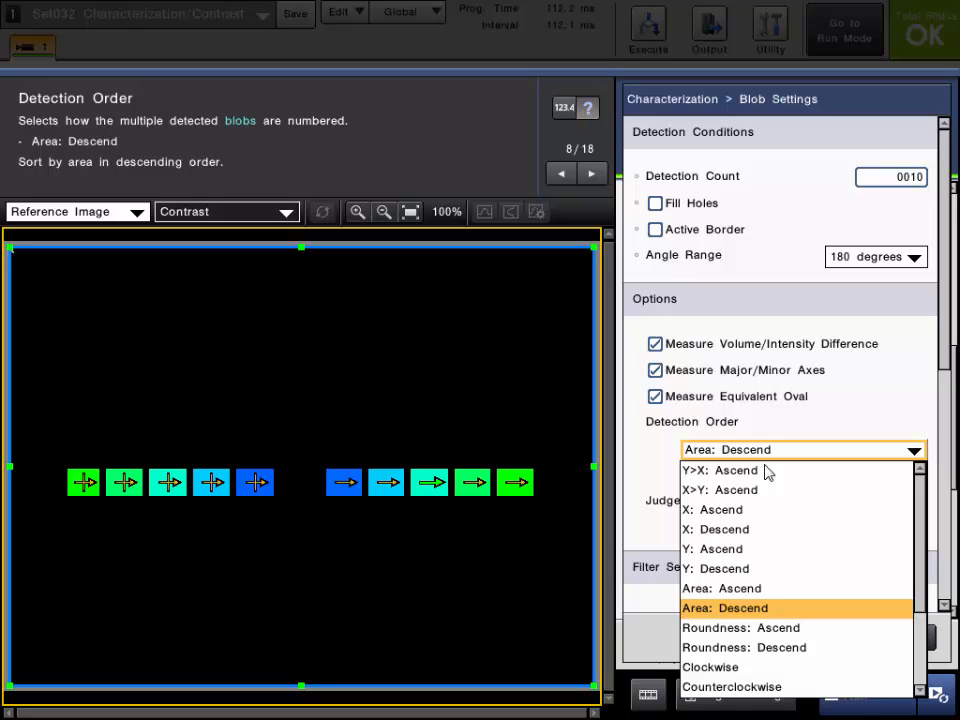
pyautogui.click(733, 511)
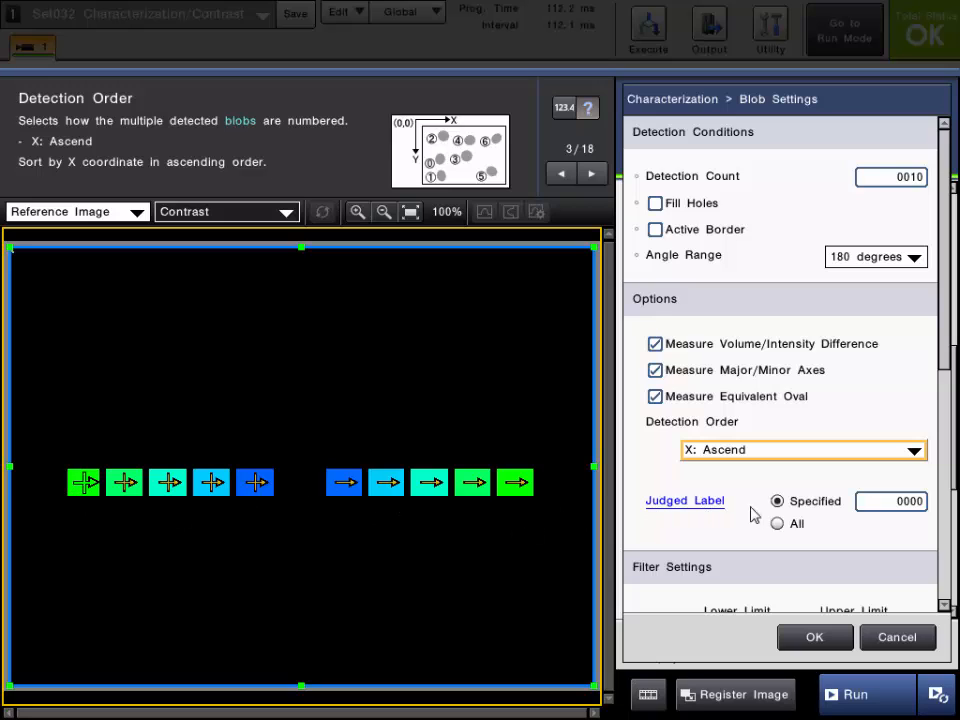
pyautogui.click(700, 501)
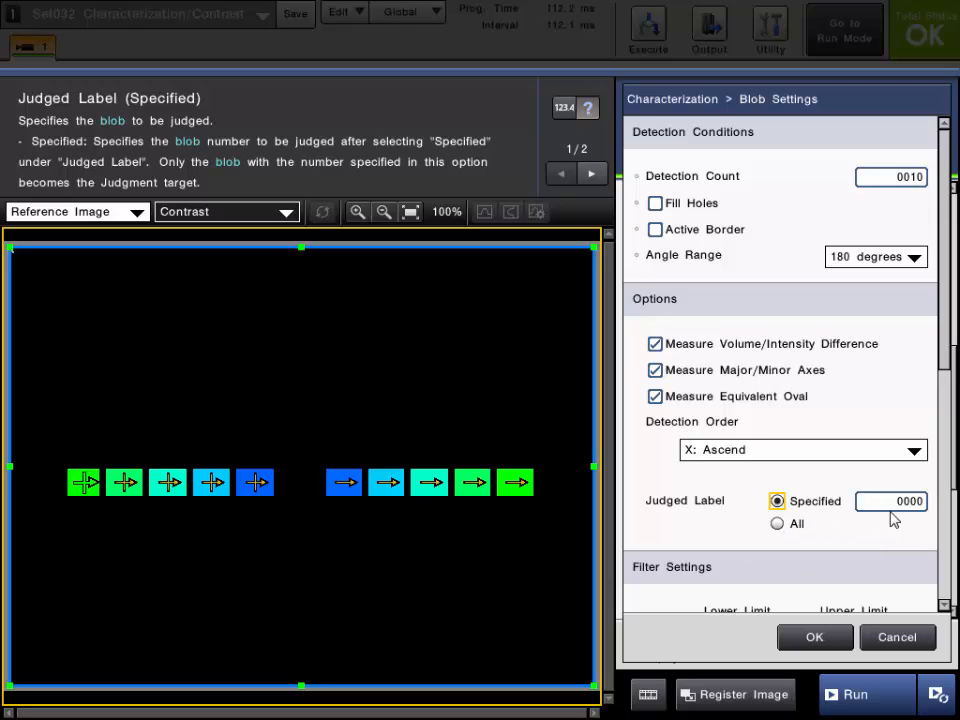
pyautogui.click(778, 525)
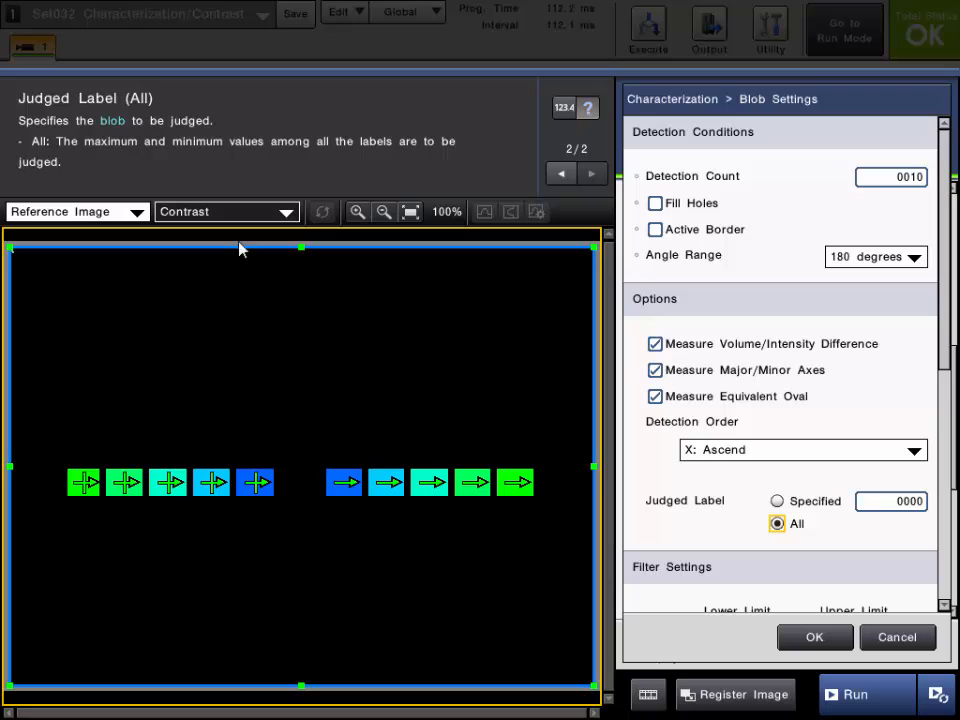
pyautogui.scroll(-3, 945, 362)
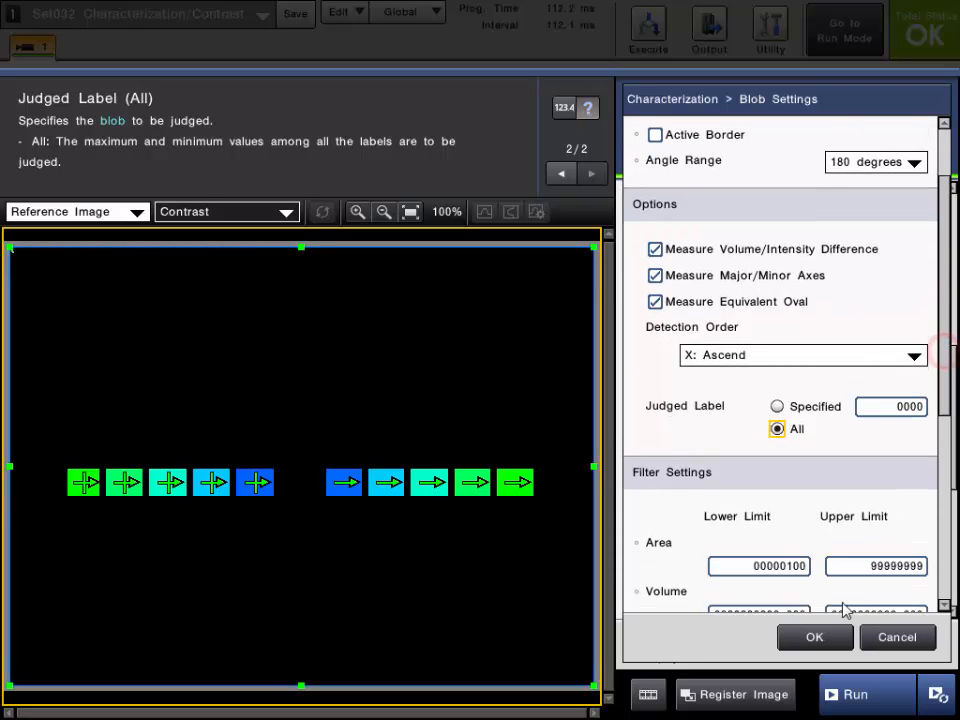
pyautogui.click(822, 637)
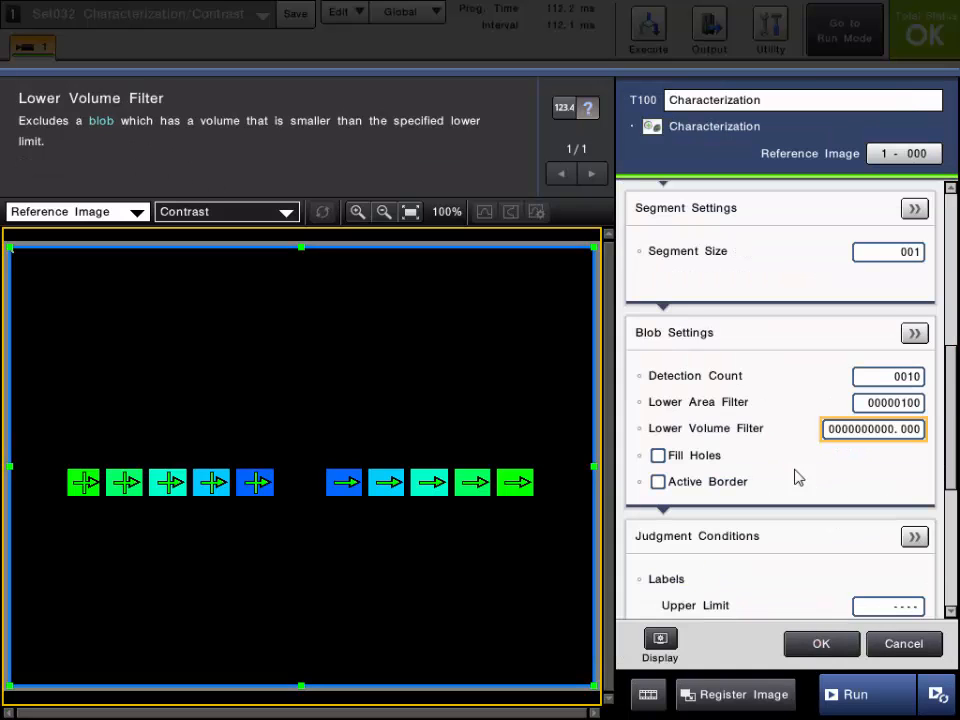
# - Read the Fill Holes help and turn on Fill Holes and Active Border for the blobs
pyautogui.click(696, 459)
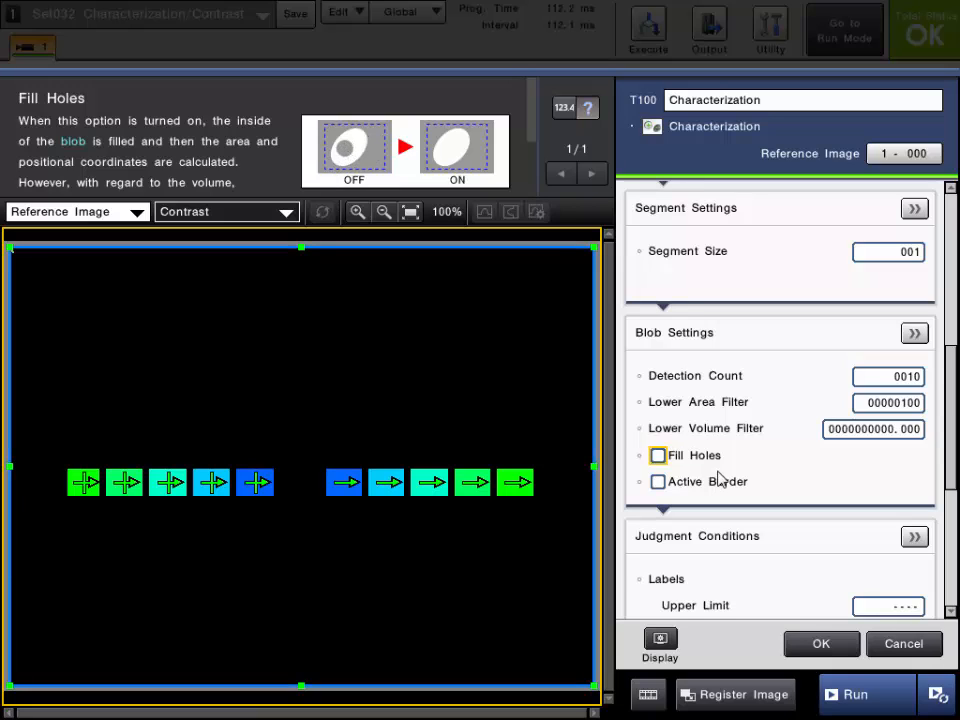
pyautogui.click(658, 455)
pyautogui.click(658, 482)
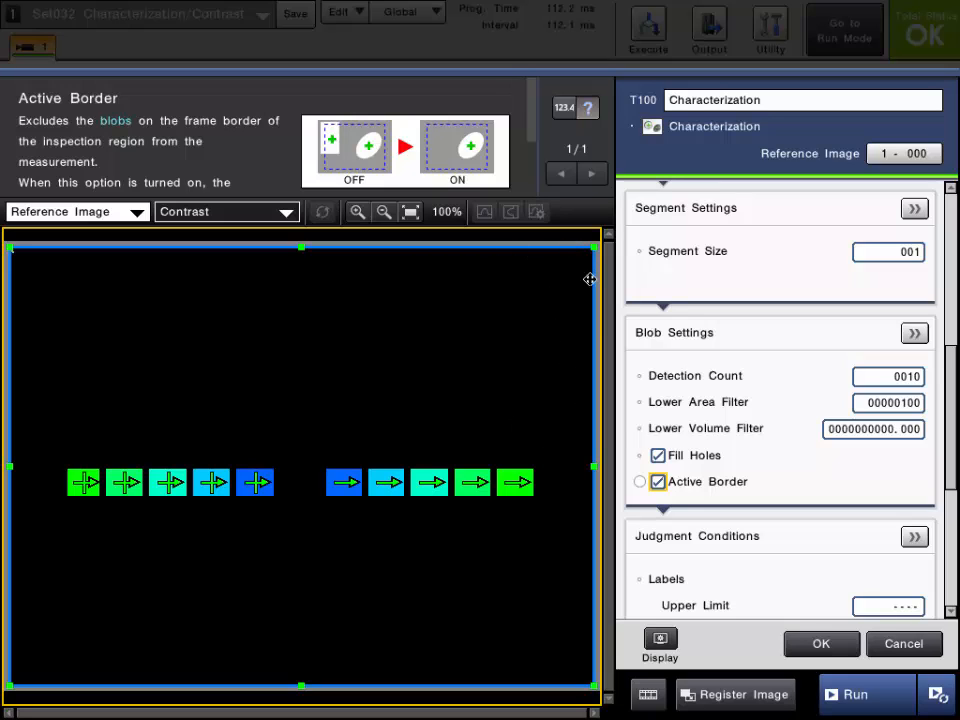
# - Try narrowing the inspection region so its right edge cuts through the last blob, and widen it back
pyautogui.moveTo(594, 466); pyautogui.dragTo(519, 467)
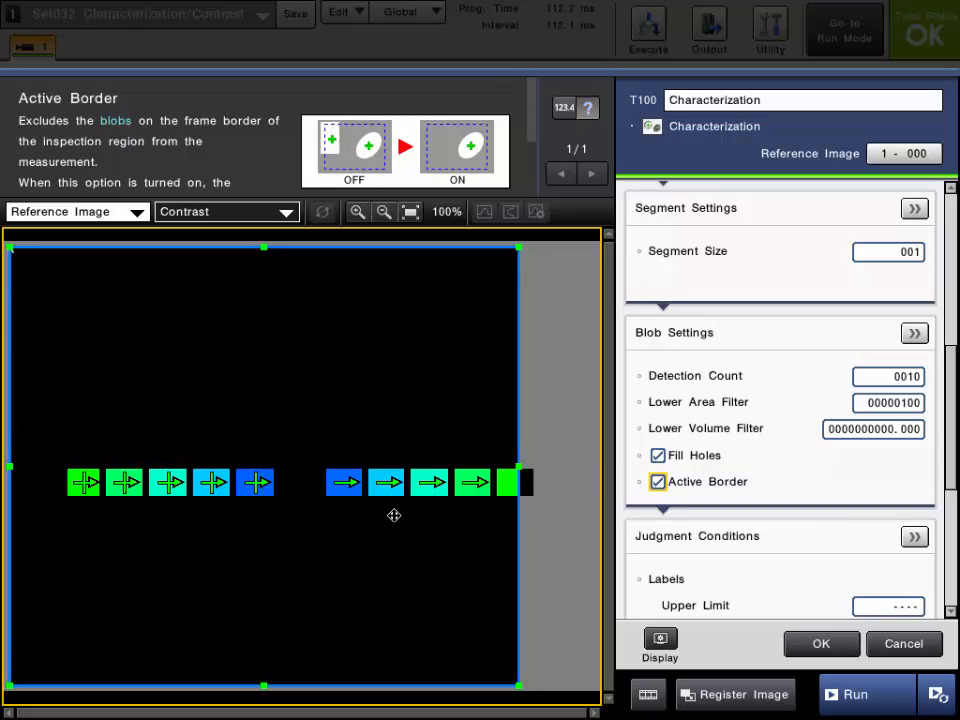
pyautogui.moveTo(520, 467); pyautogui.dragTo(591, 466)
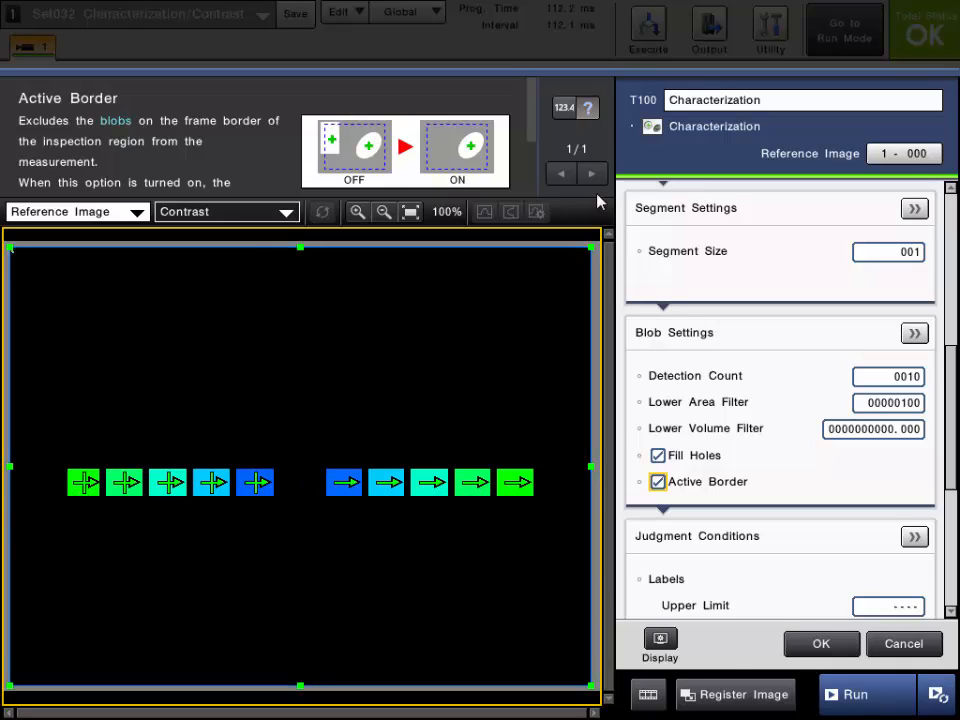
# - Examine the measured results for the judged label and the individual labels, including position, area, axes, intensity difference and Bright/Dark
pyautogui.click(565, 109)
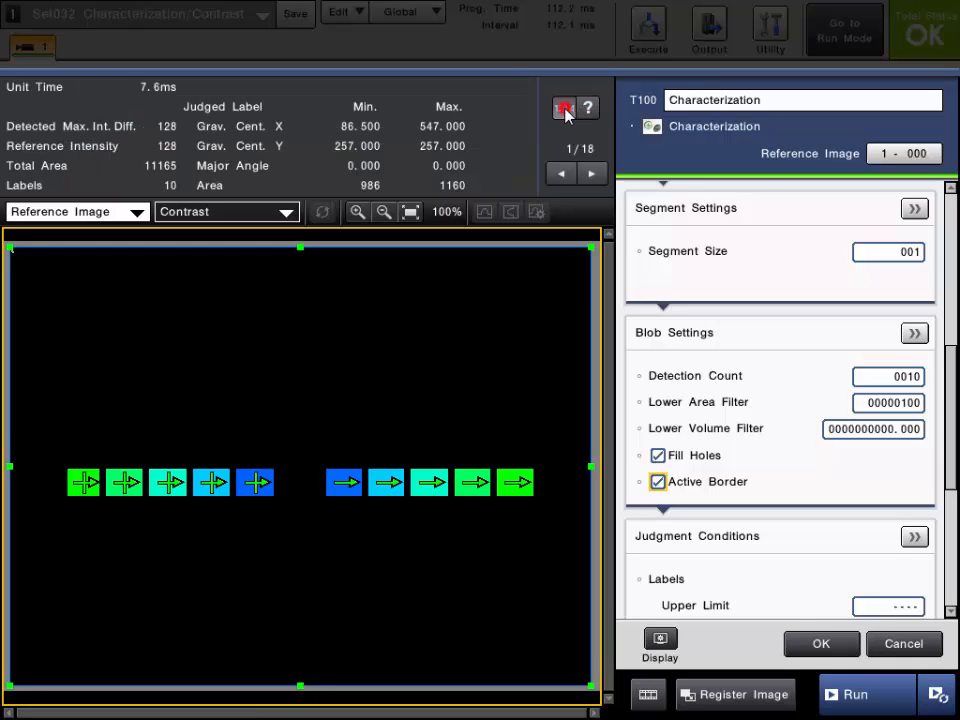
pyautogui.click(578, 107)
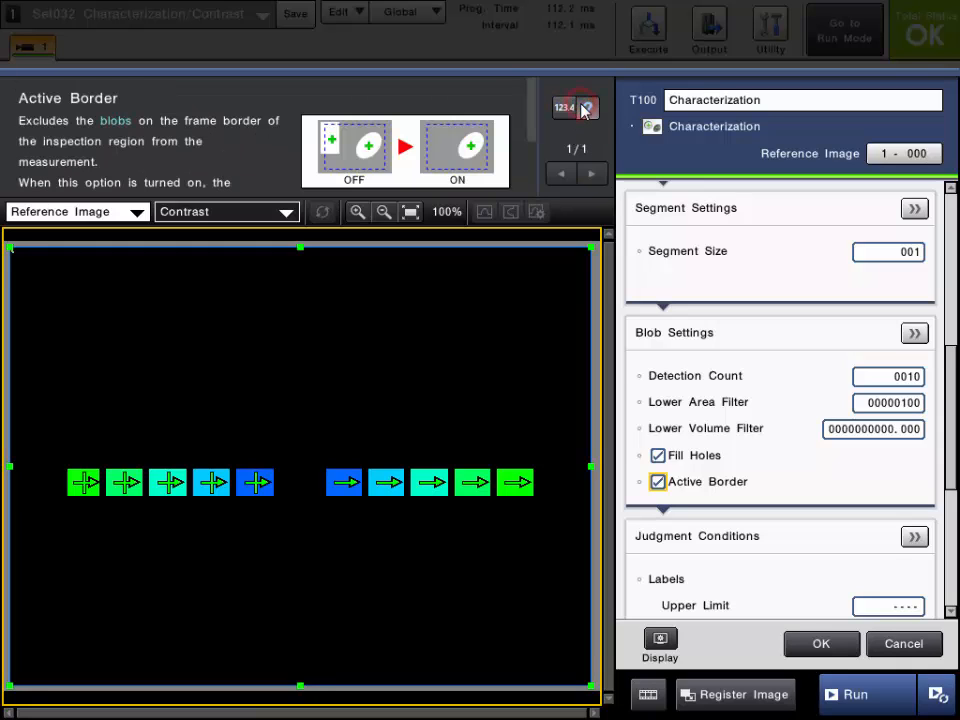
pyautogui.click(580, 108)
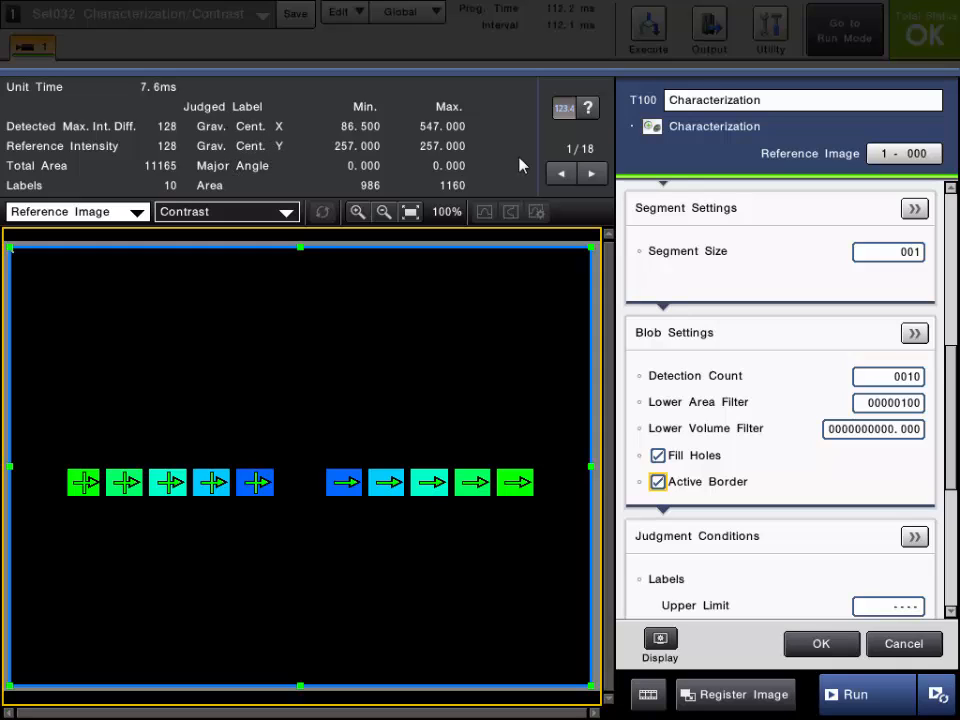
pyautogui.click(587, 175)
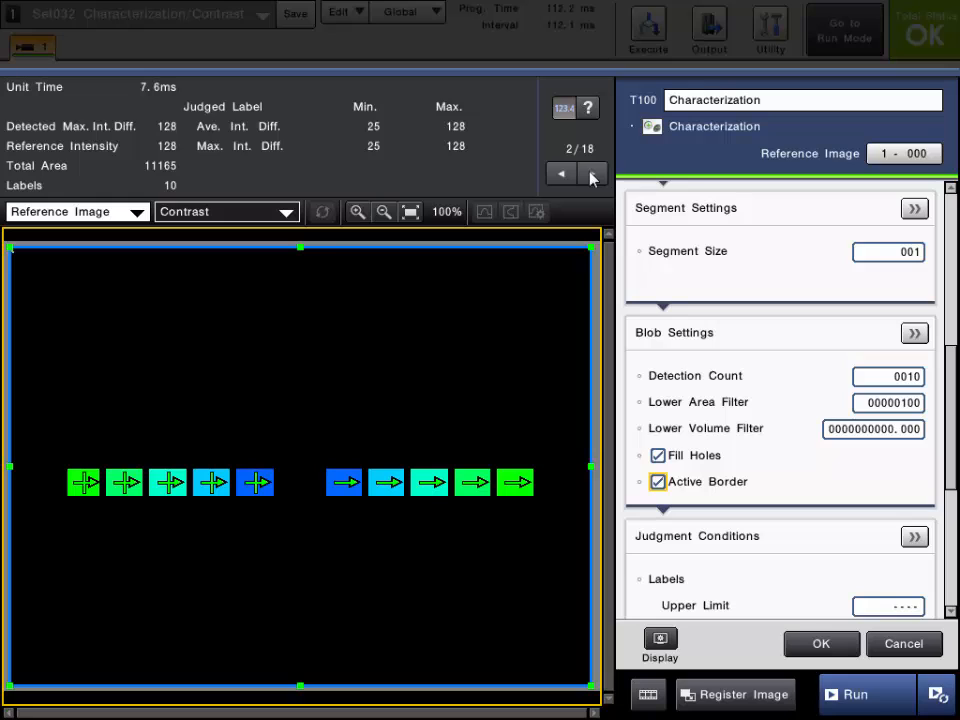
pyautogui.click(590, 176)
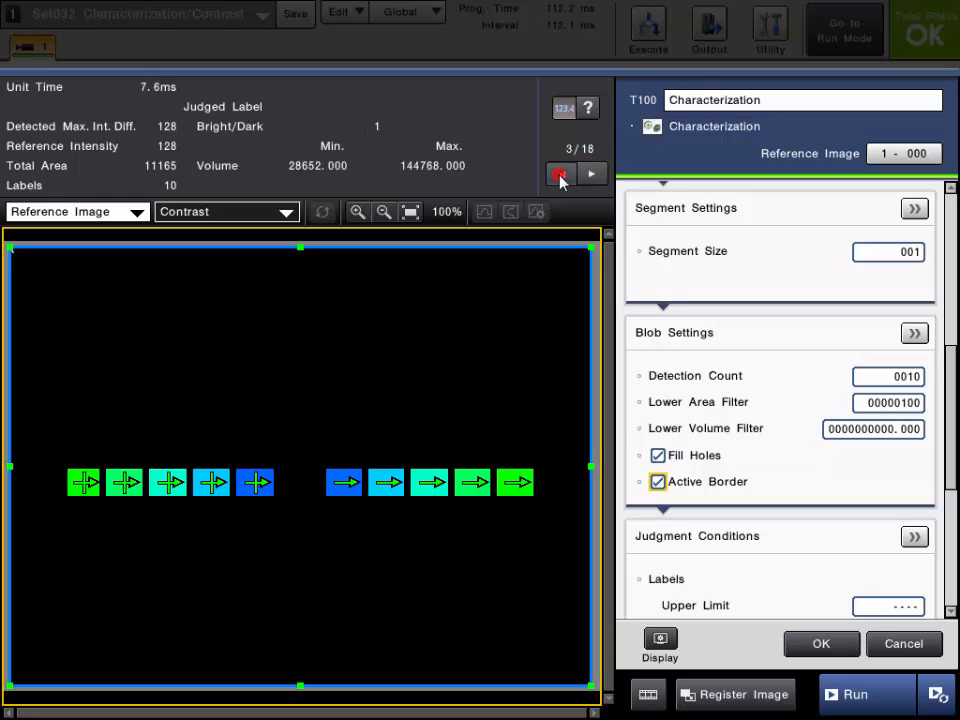
pyautogui.click(590, 177)
pyautogui.click(592, 176)
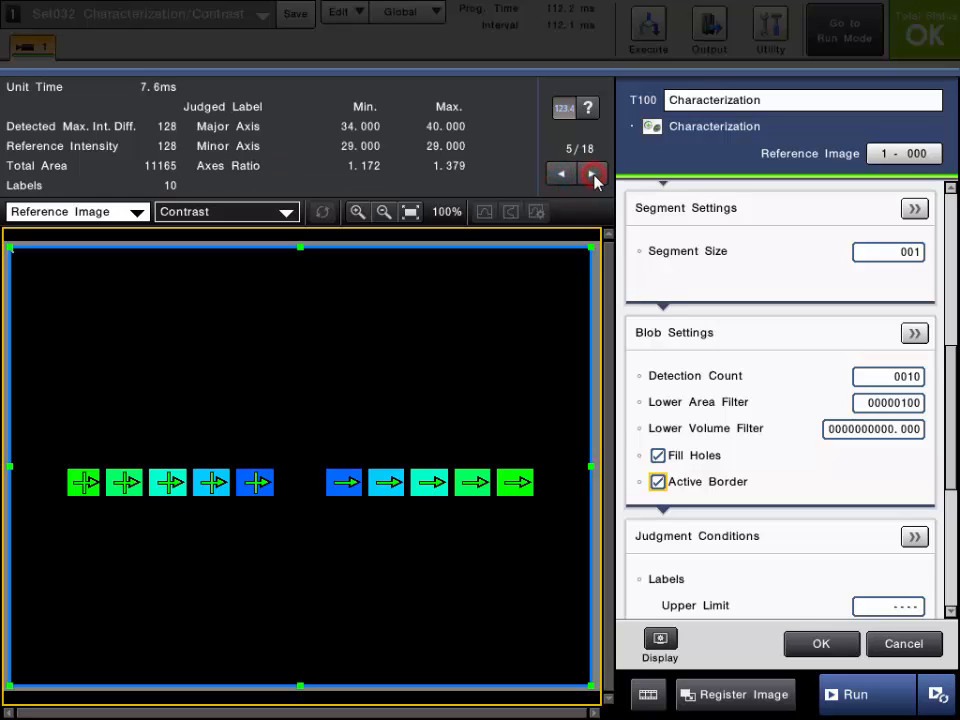
pyautogui.click(592, 176)
pyautogui.click(592, 176)
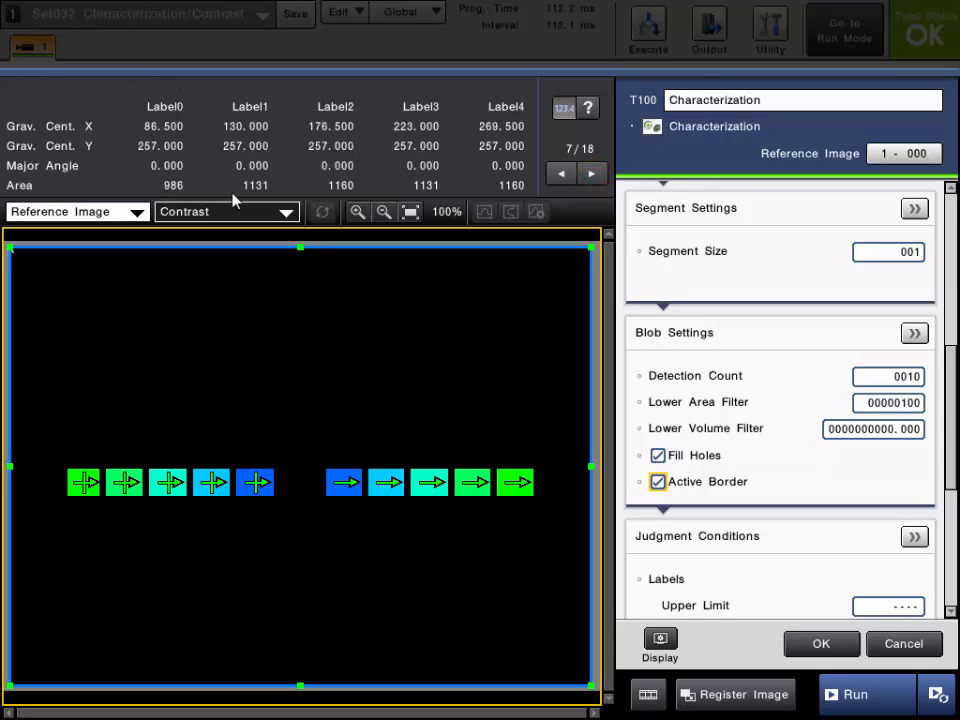
pyautogui.click(592, 176)
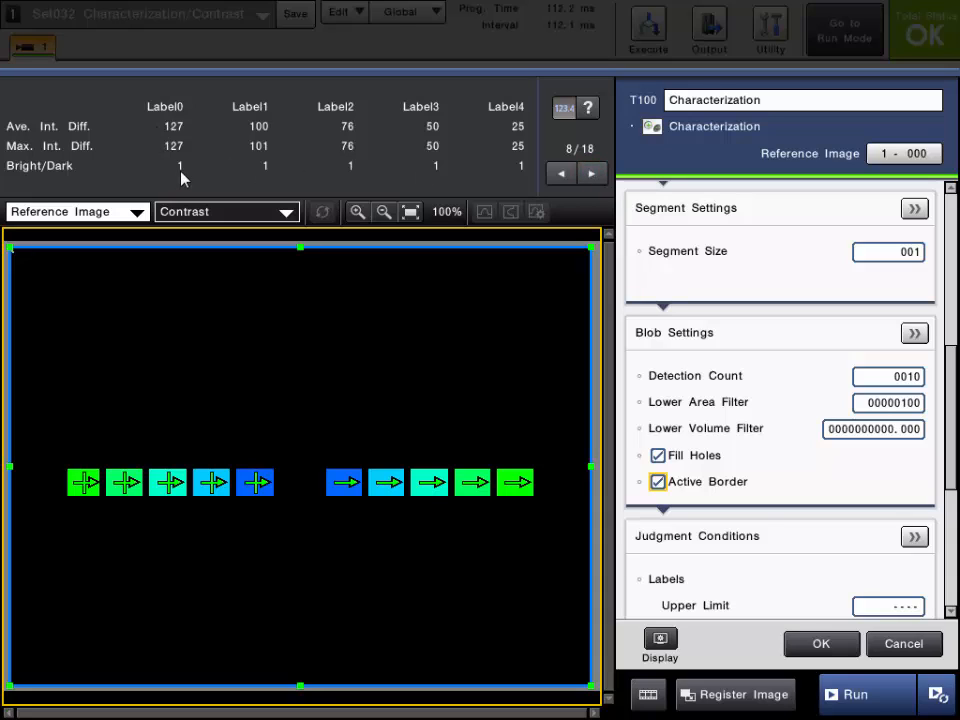
# - Examine the volume and axis results of Labels 0 to 4, and return to their intensity difference and Bright/Dark values
pyautogui.click(581, 179)
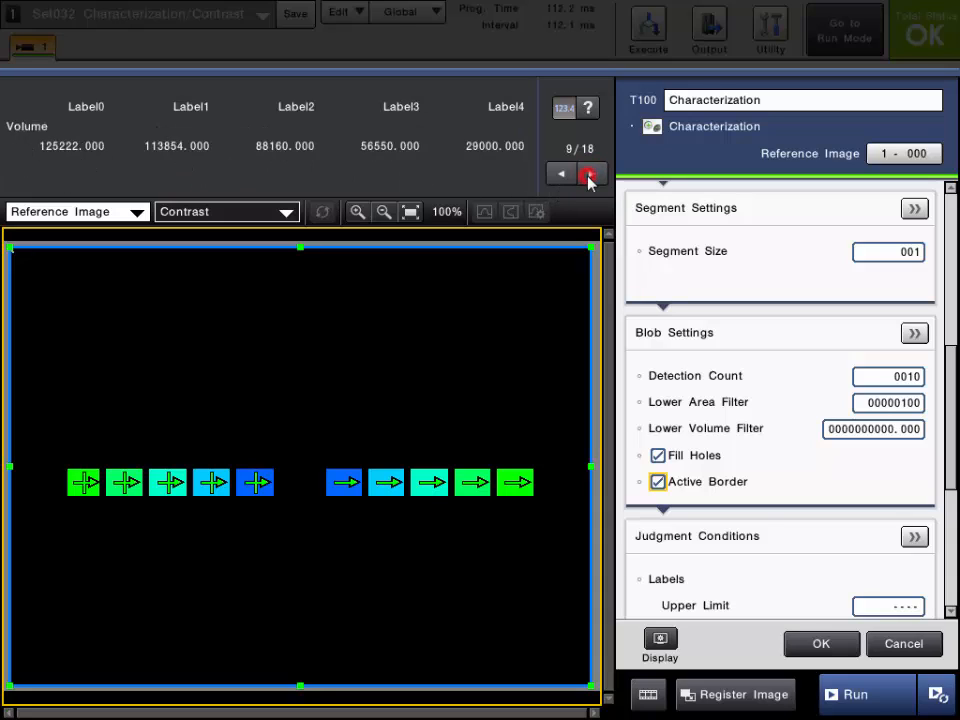
pyautogui.click(581, 178)
pyautogui.click(591, 175)
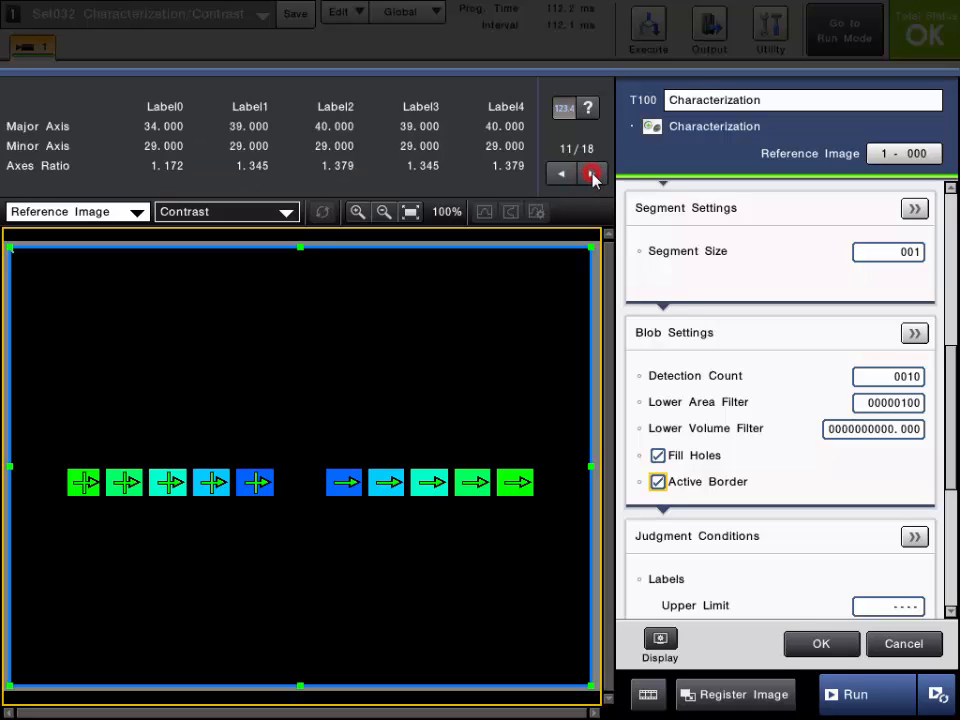
pyautogui.click(591, 175)
pyautogui.click(563, 177)
pyautogui.click(563, 177)
pyautogui.click(563, 178)
pyautogui.click(563, 177)
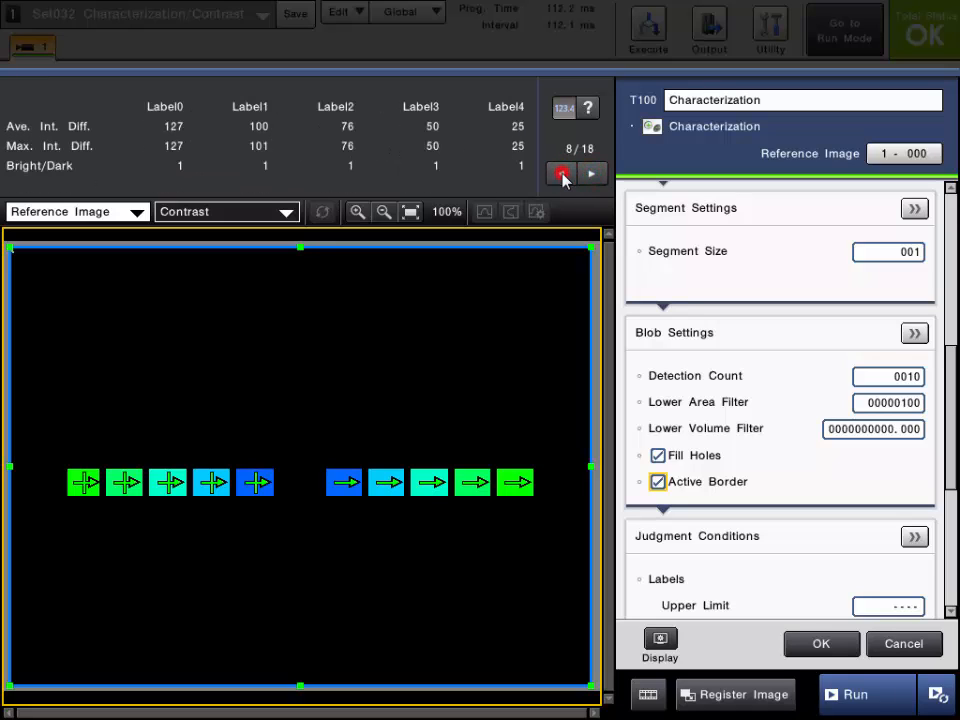
# - Review the measured results of Labels 5 to 9, comparing center of gravity, area, intensity difference, Bright/Dark and volume
pyautogui.click(592, 175)
pyautogui.click(592, 175)
pyautogui.click(592, 175)
pyautogui.click(592, 175)
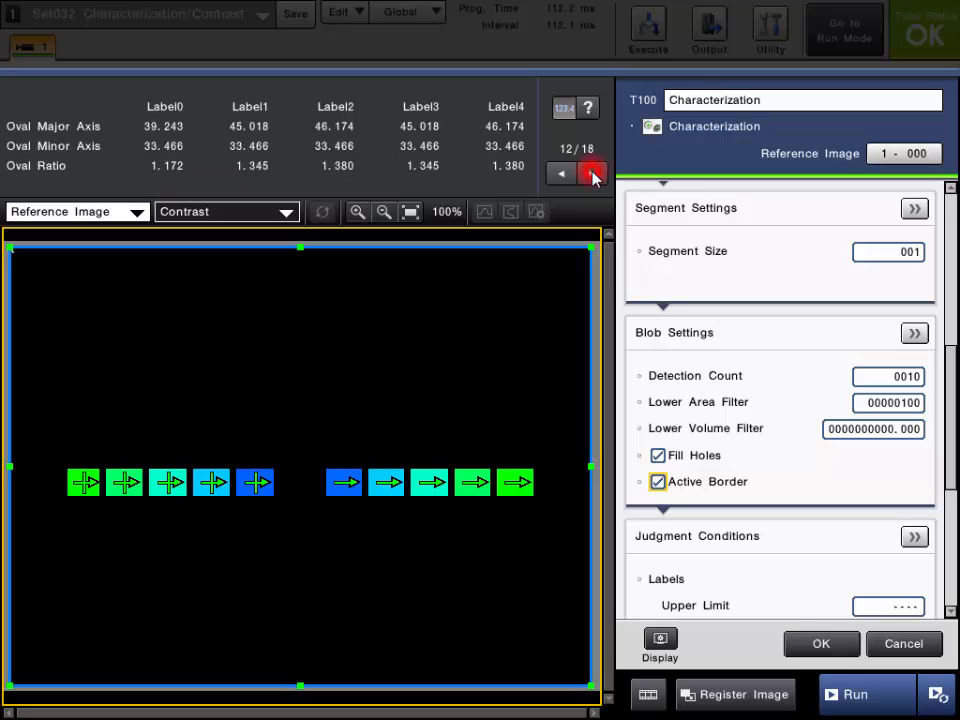
pyautogui.click(592, 175)
pyautogui.click(592, 175)
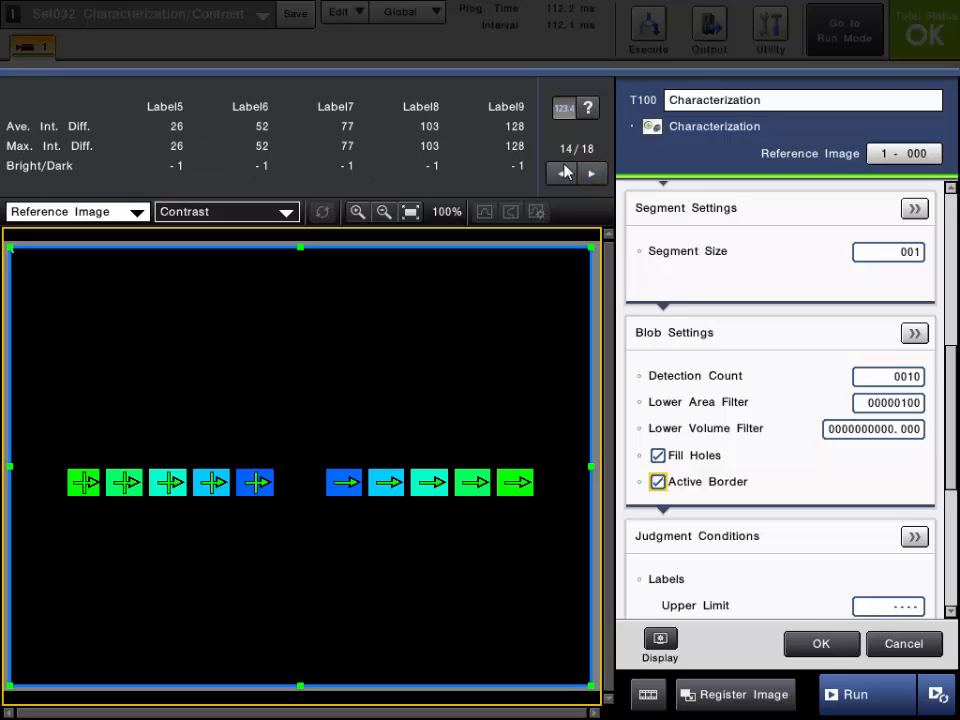
pyautogui.click(591, 175)
pyautogui.click(591, 175)
pyautogui.click(560, 177)
pyautogui.click(560, 177)
pyautogui.click(560, 177)
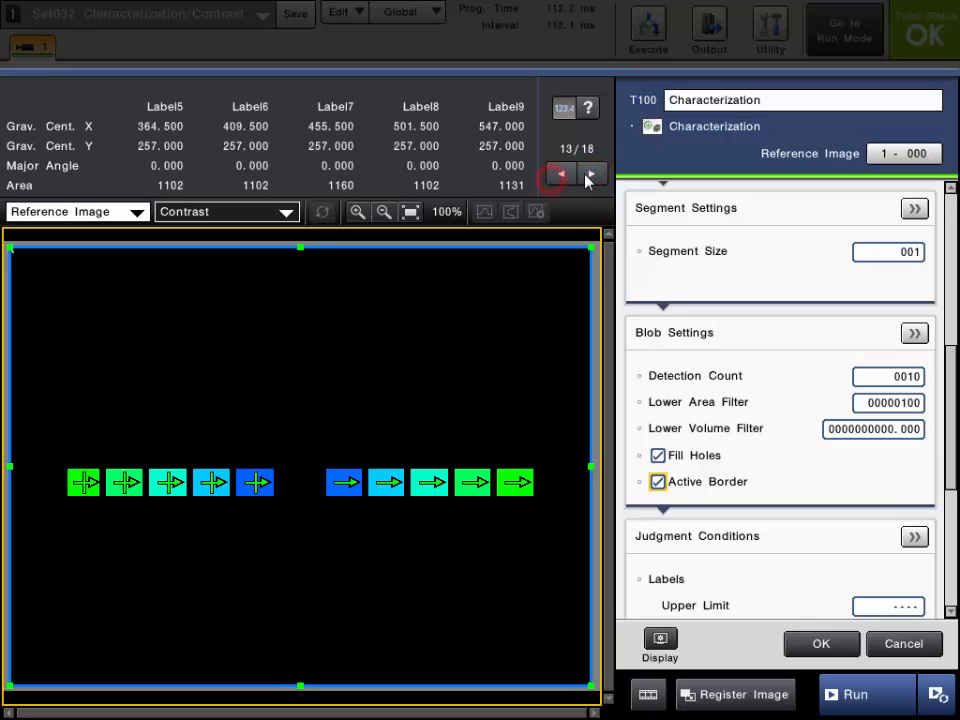
pyautogui.click(590, 176)
pyautogui.click(590, 176)
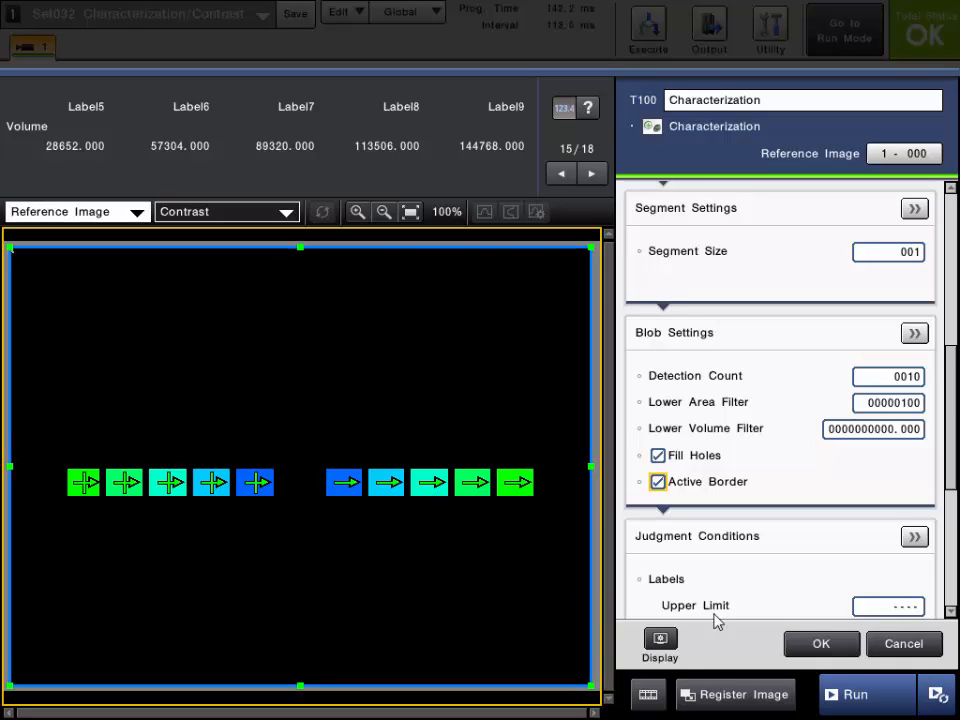
# - Run the inspection on the next image, check it in the Filtered view and switch back to the Contrast view
pyautogui.click(853, 692)
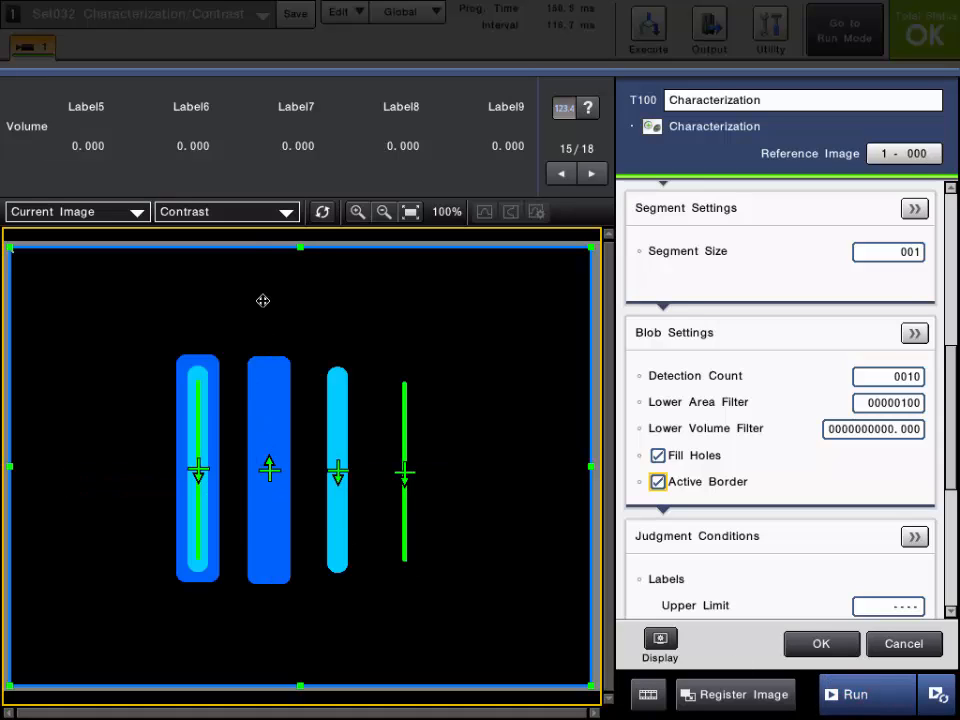
pyautogui.click(242, 218)
pyautogui.click(213, 279)
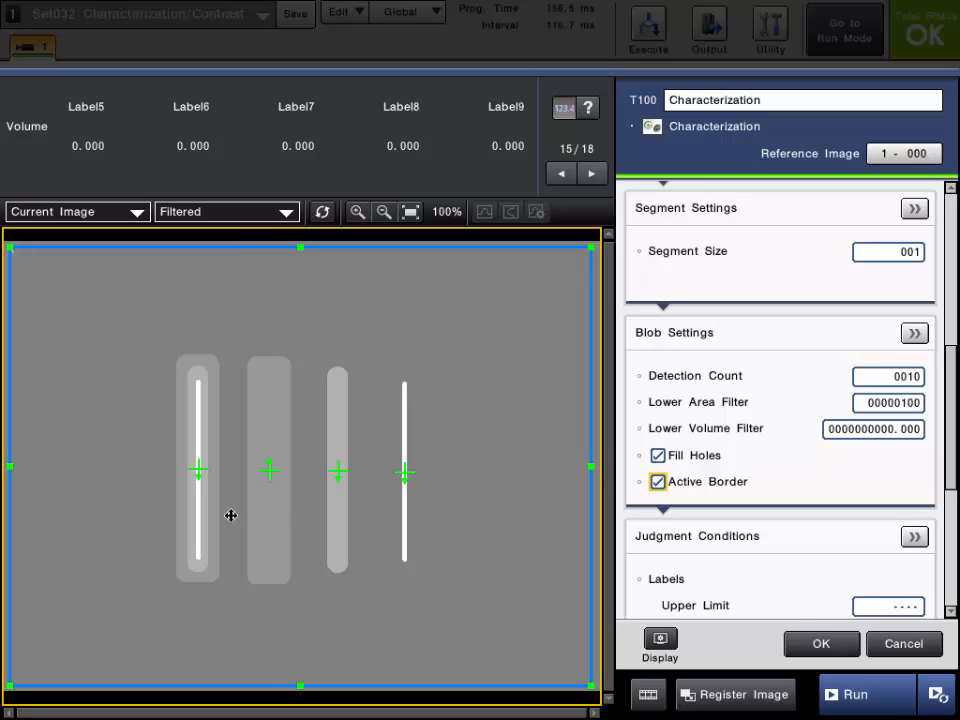
pyautogui.click(240, 212)
pyautogui.click(200, 291)
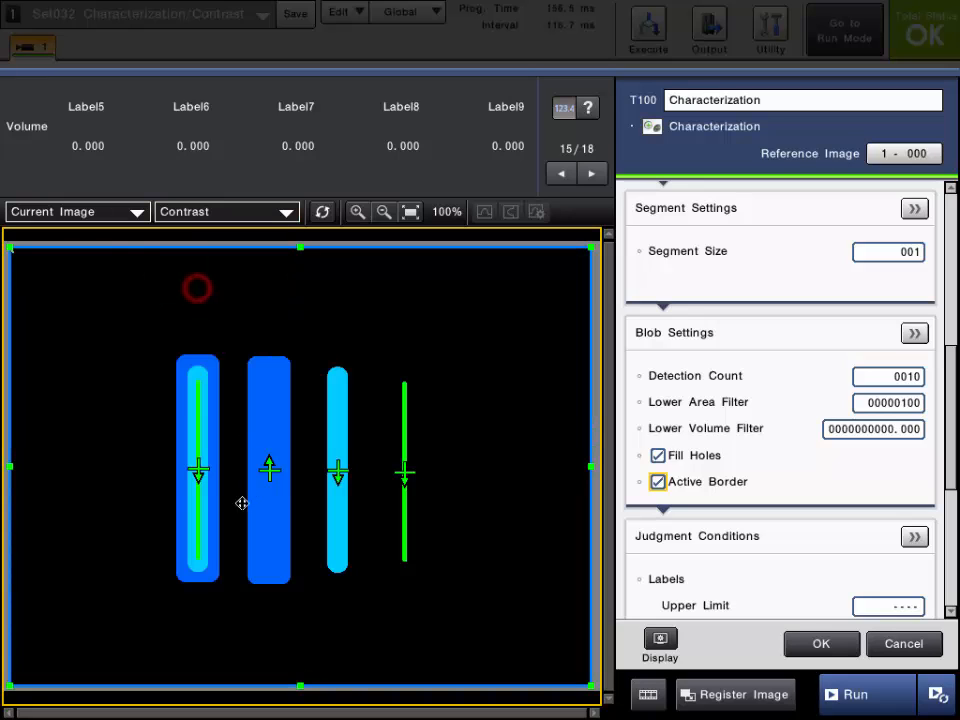
# - Examine the judged label's minimum and maximum results for the bar image, and continue to each label's center of gravity, angle and area
pyautogui.click(592, 173)
pyautogui.click(592, 173)
pyautogui.click(592, 173)
pyautogui.click(592, 173)
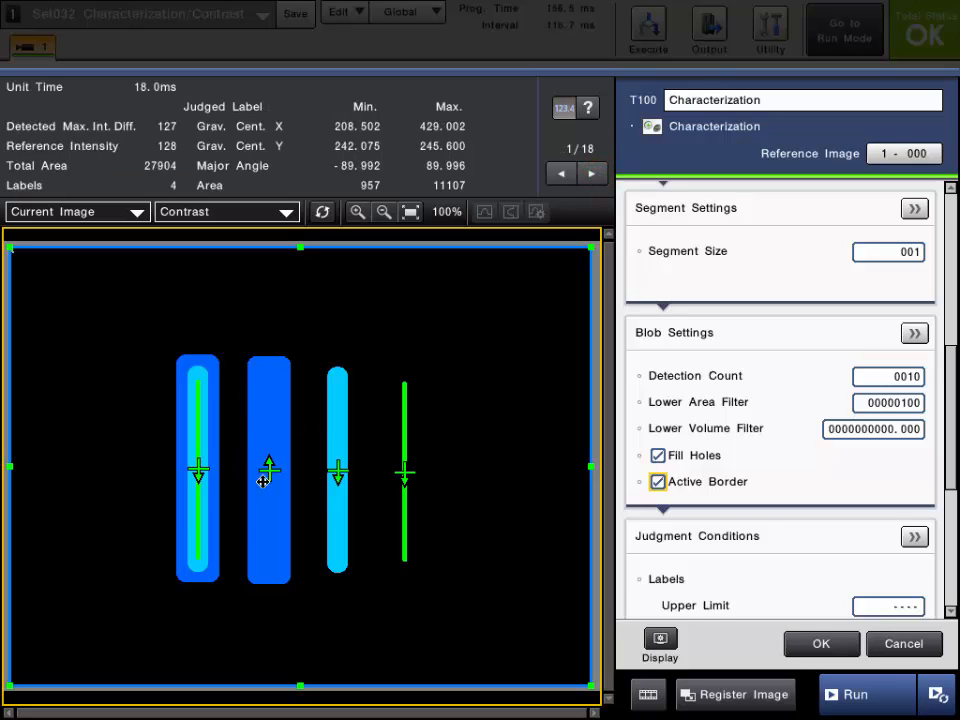
pyautogui.click(593, 175)
pyautogui.click(593, 175)
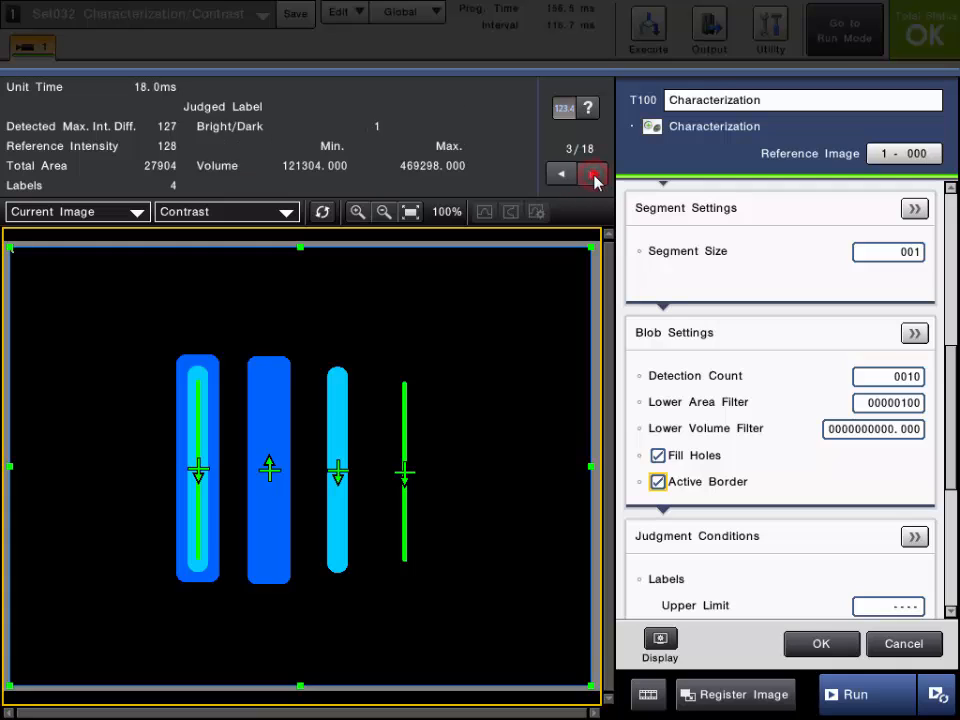
pyautogui.click(593, 175)
pyautogui.click(593, 175)
pyautogui.click(593, 175)
pyautogui.click(593, 175)
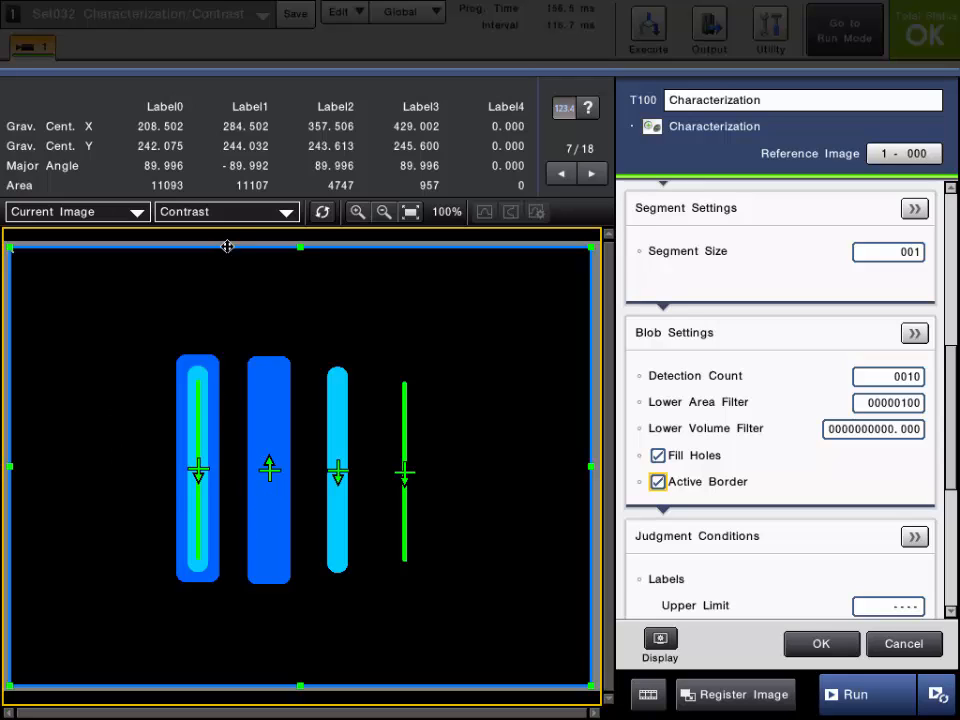
# - Compare the bars in the Filtered and Contrast views and bring up the volume results for Labels 0 to 4
pyautogui.click(236, 215)
pyautogui.click(214, 271)
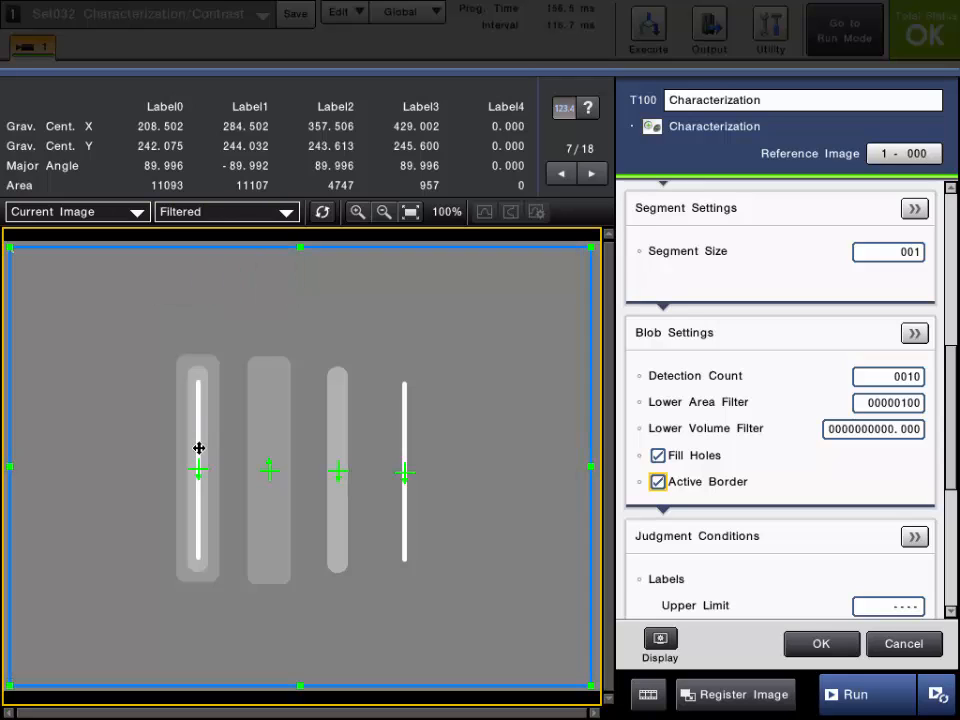
pyautogui.click(242, 214)
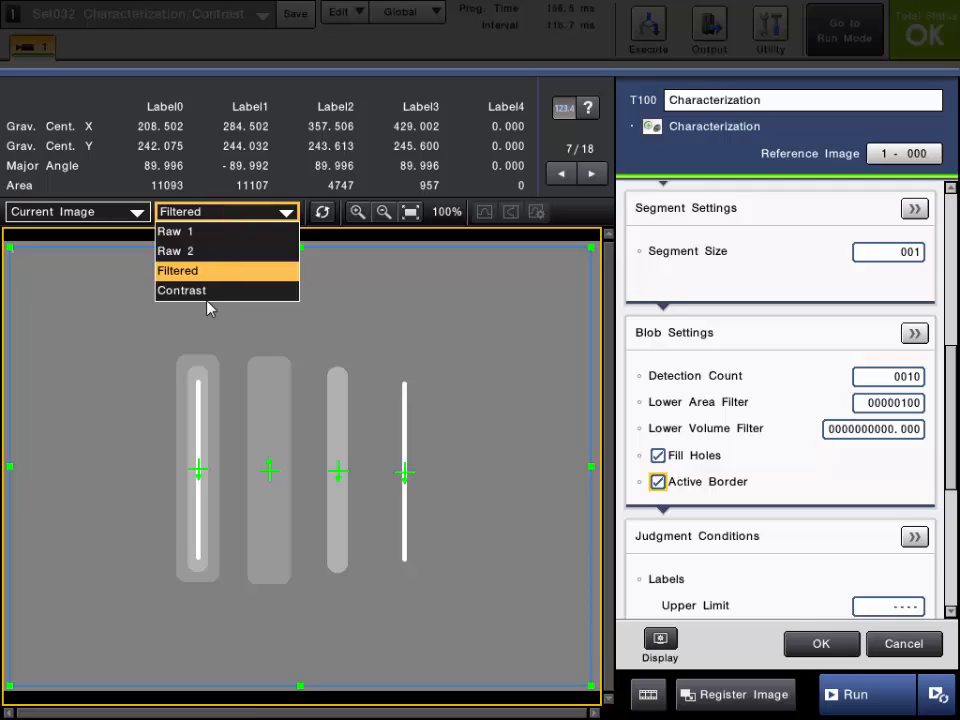
pyautogui.click(207, 292)
pyautogui.click(592, 176)
pyautogui.click(592, 176)
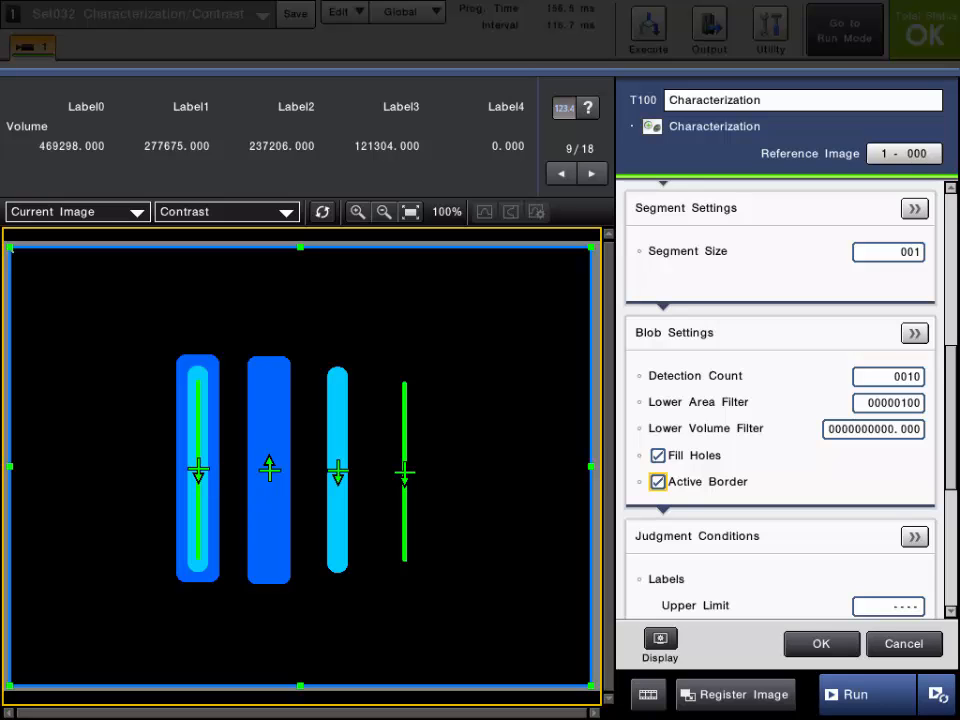
# - Examine the basic and detailed Judgment Conditions, from total area, labels and center of gravity through the axis limits
pyautogui.moveTo(950, 466); pyautogui.dragTo(938, 571)
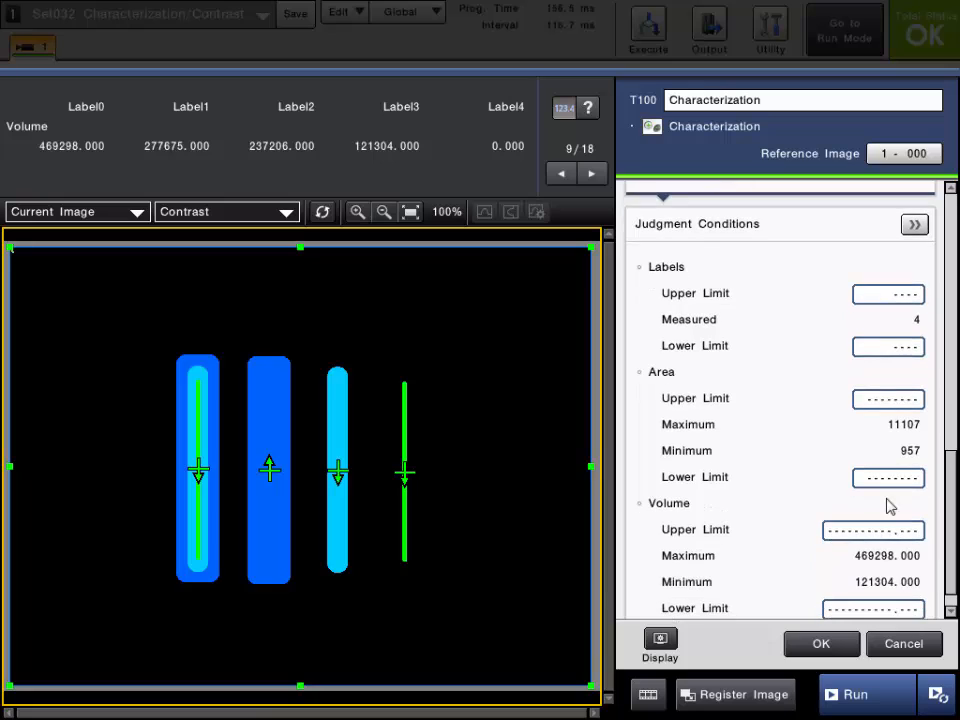
pyautogui.click(697, 225)
pyautogui.scroll(-1, 703, 385)
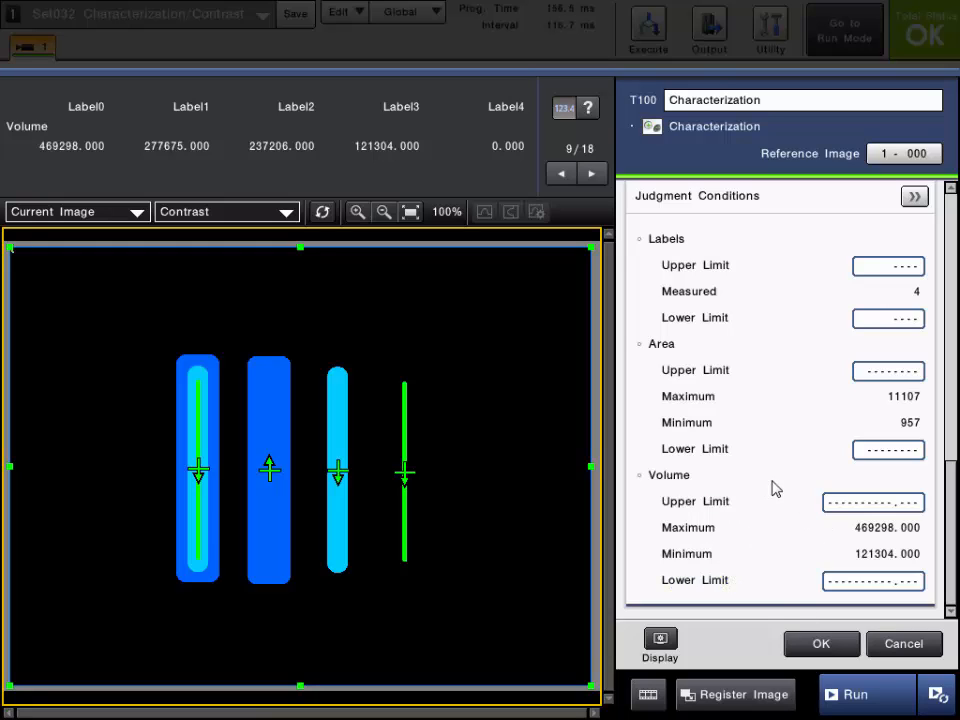
pyautogui.click(918, 197)
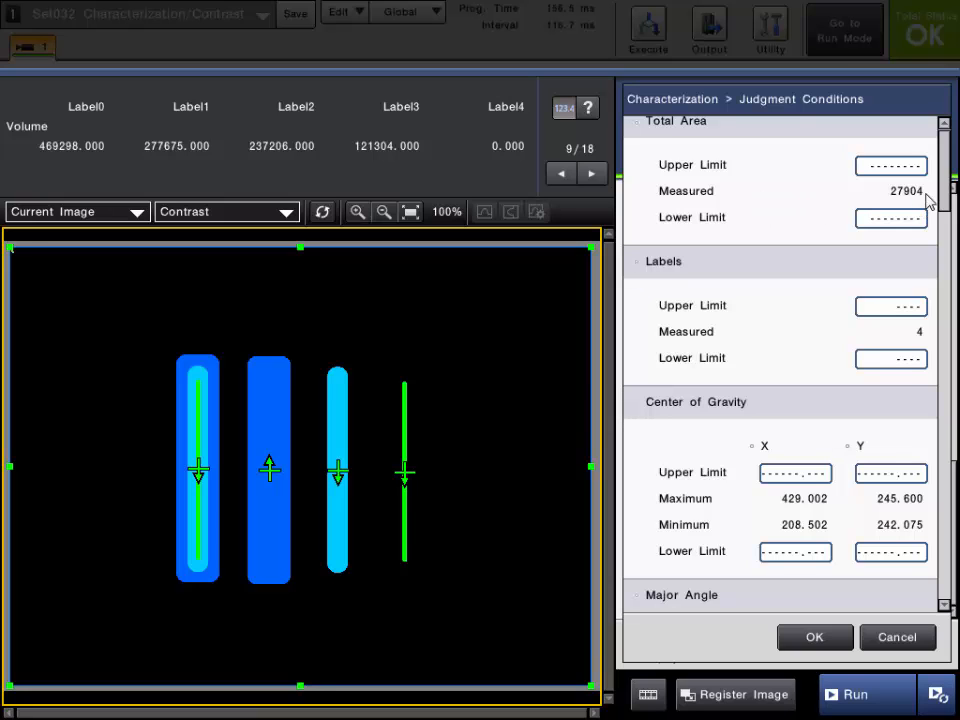
pyautogui.moveTo(950, 190); pyautogui.dragTo(958, 243)
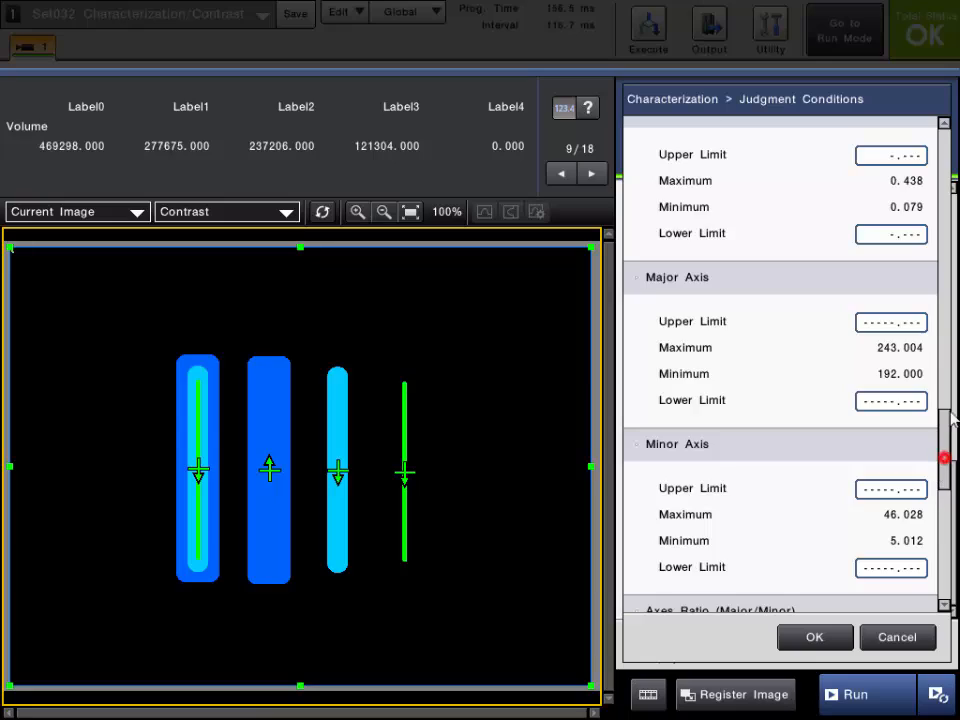
pyautogui.moveTo(952, 418); pyautogui.dragTo(955, 262)
pyautogui.scroll(10, 945, 383)
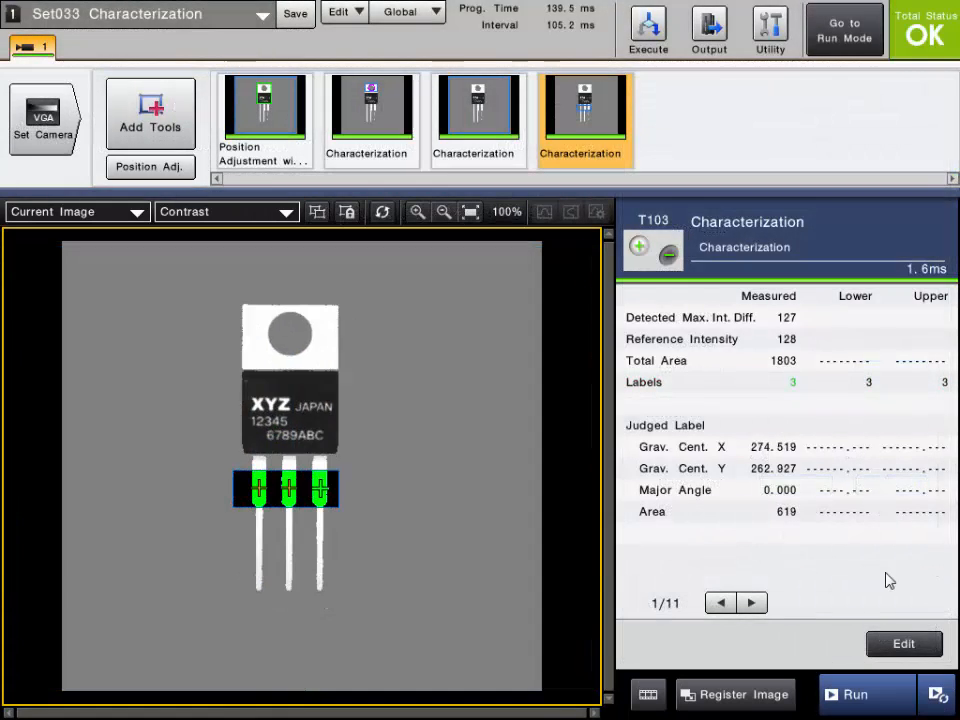
# - Review the Set033 Characterization tools T101, T102 and T103, covering the mounting hole area, the whole part and the three leads
pyautogui.click(350, 135)
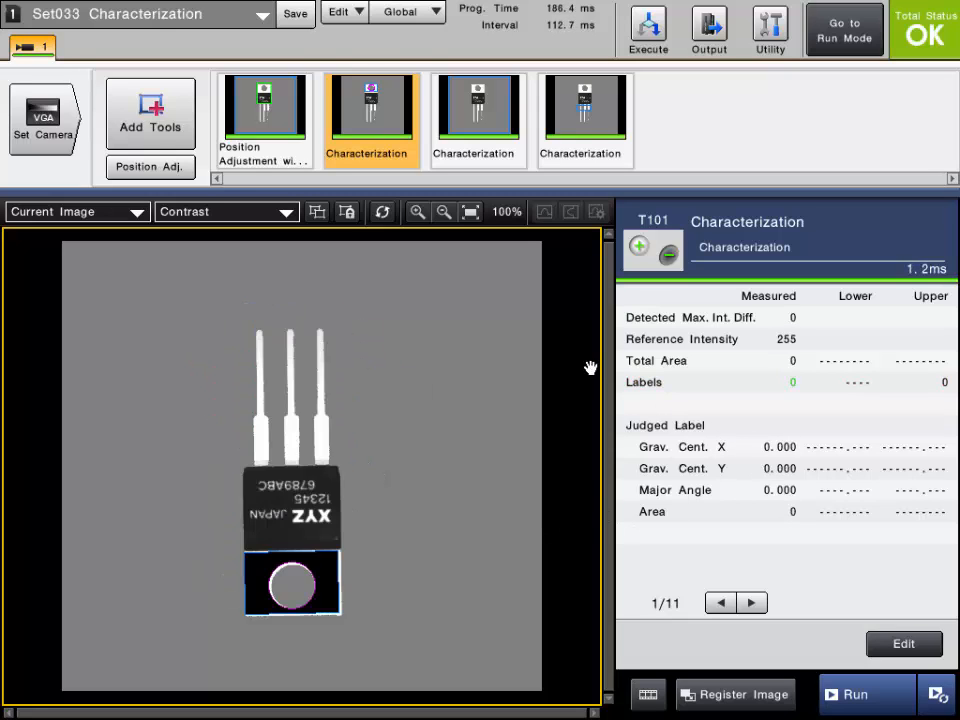
pyautogui.click(468, 100)
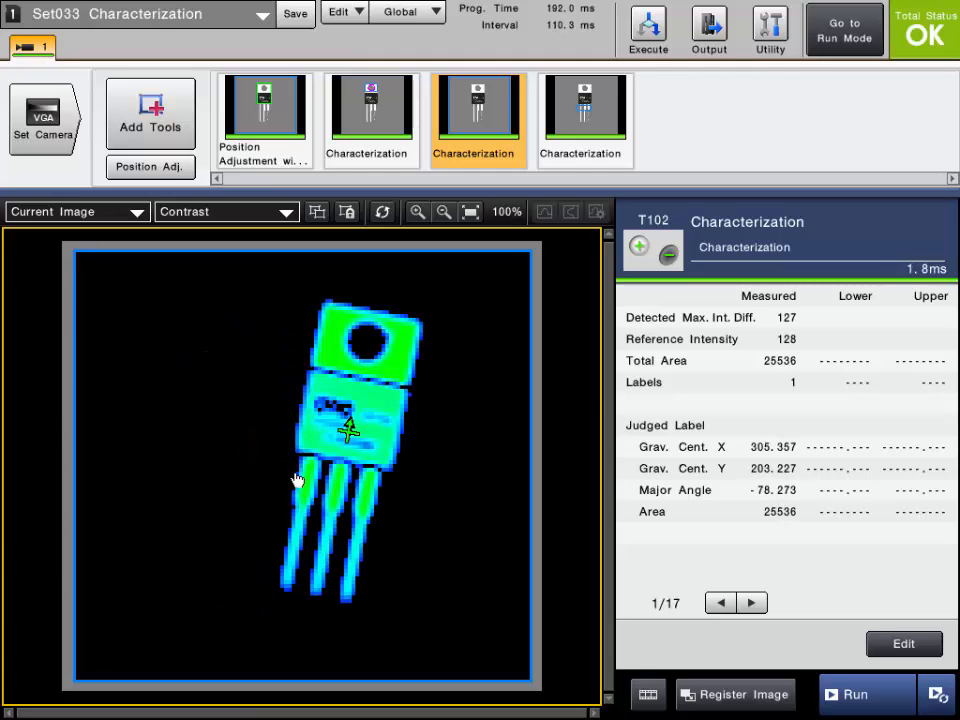
pyautogui.click(600, 117)
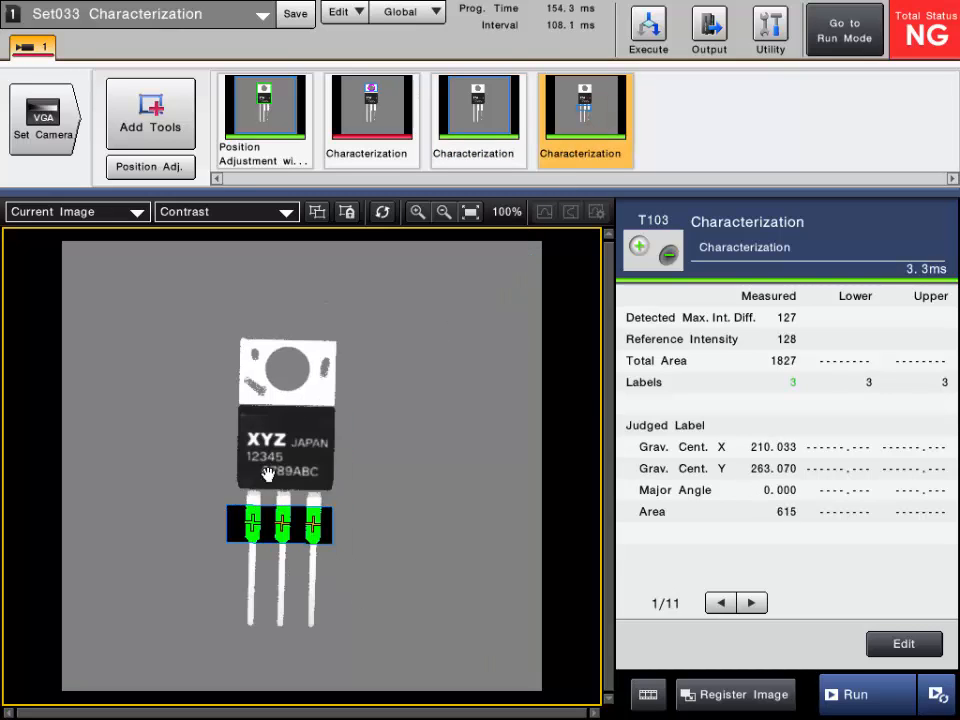